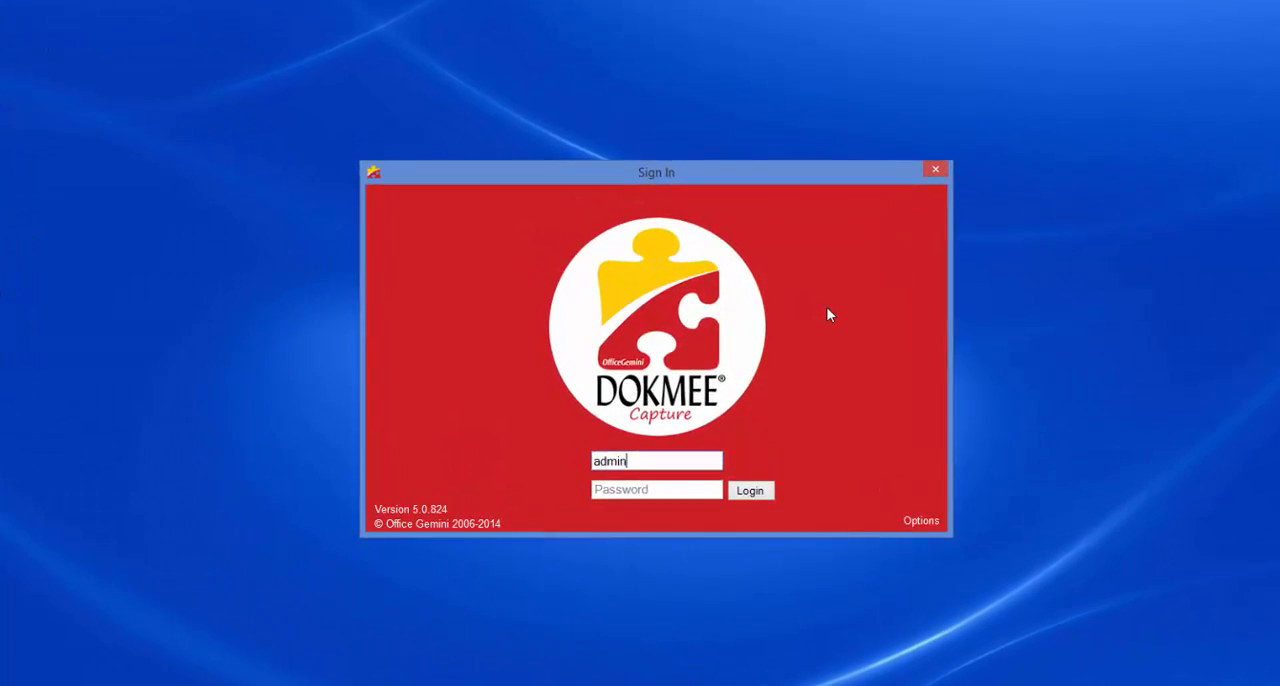
Step: Sign in as the admin user, moving from username to password before logging in
key("Tab")
type("ad")
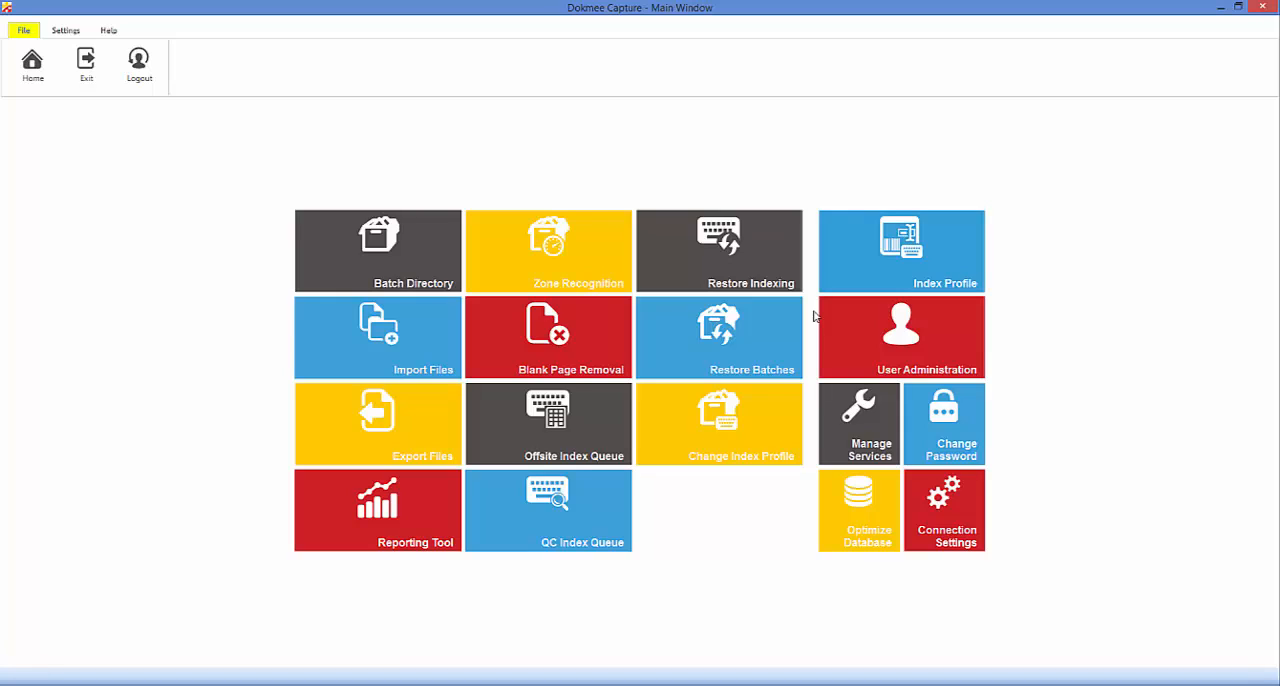
Step: In the Batch Directory, base the new batch on the Order Processing index profile
left_click(420, 245)
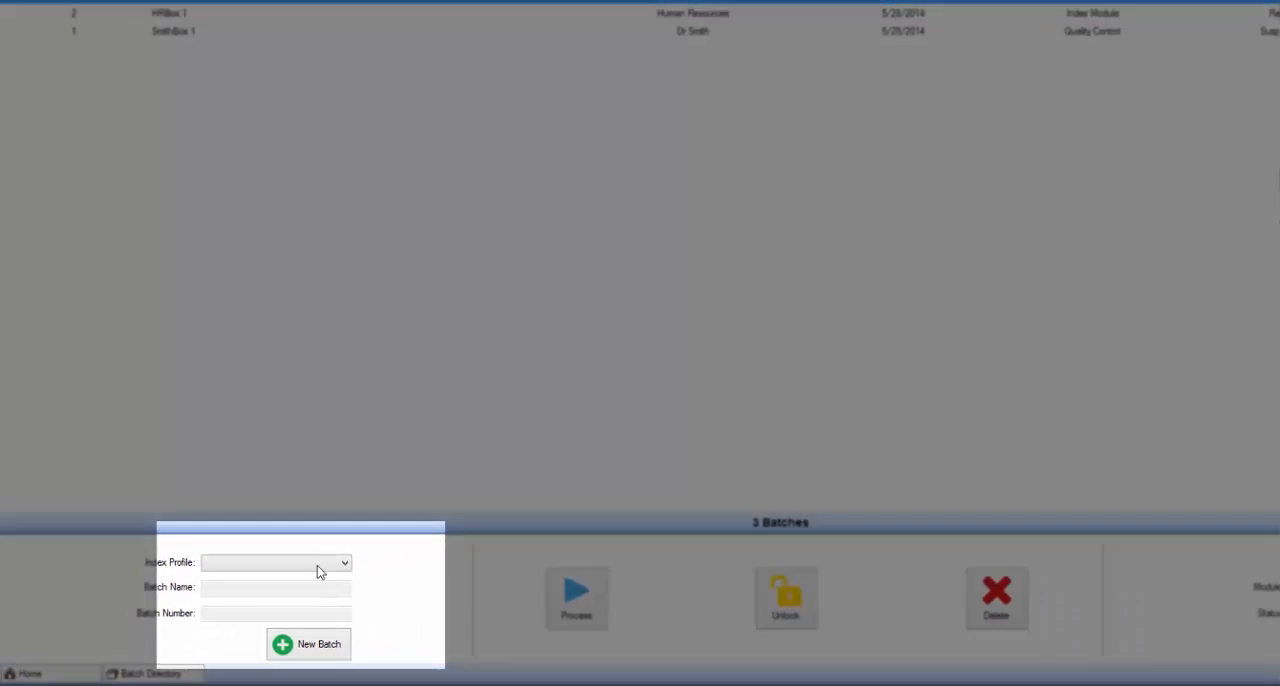
left_click(353, 551)
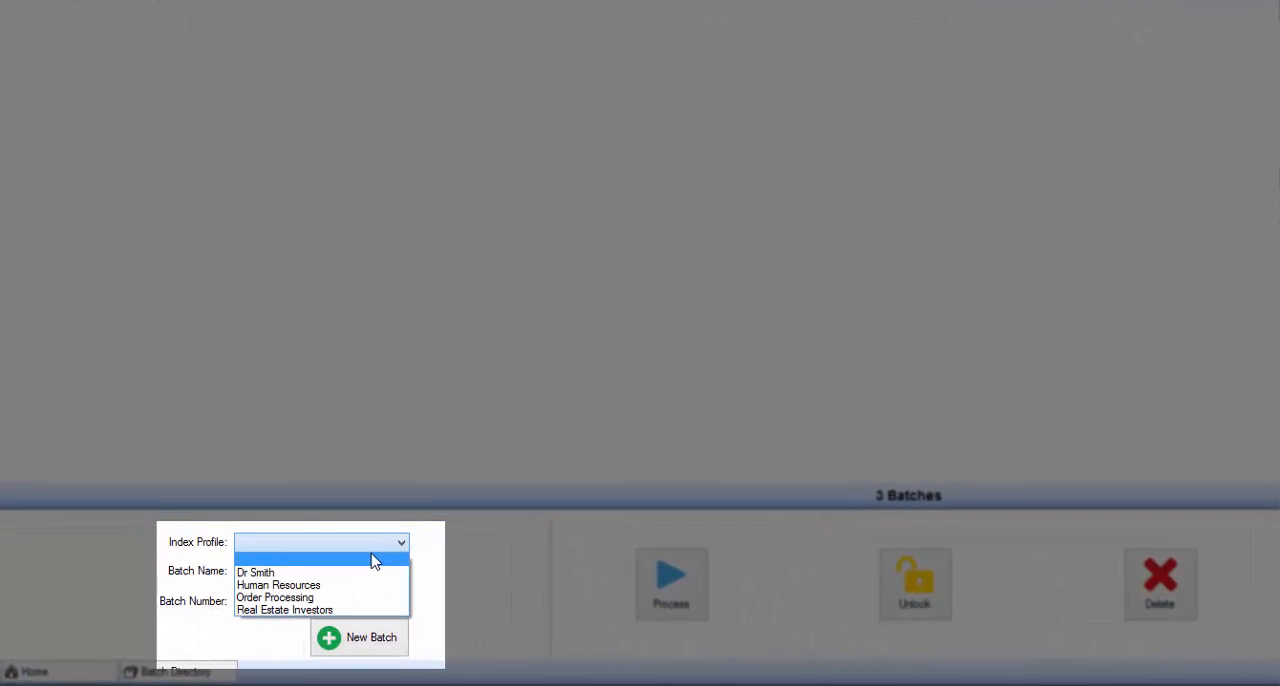
left_click(370, 597)
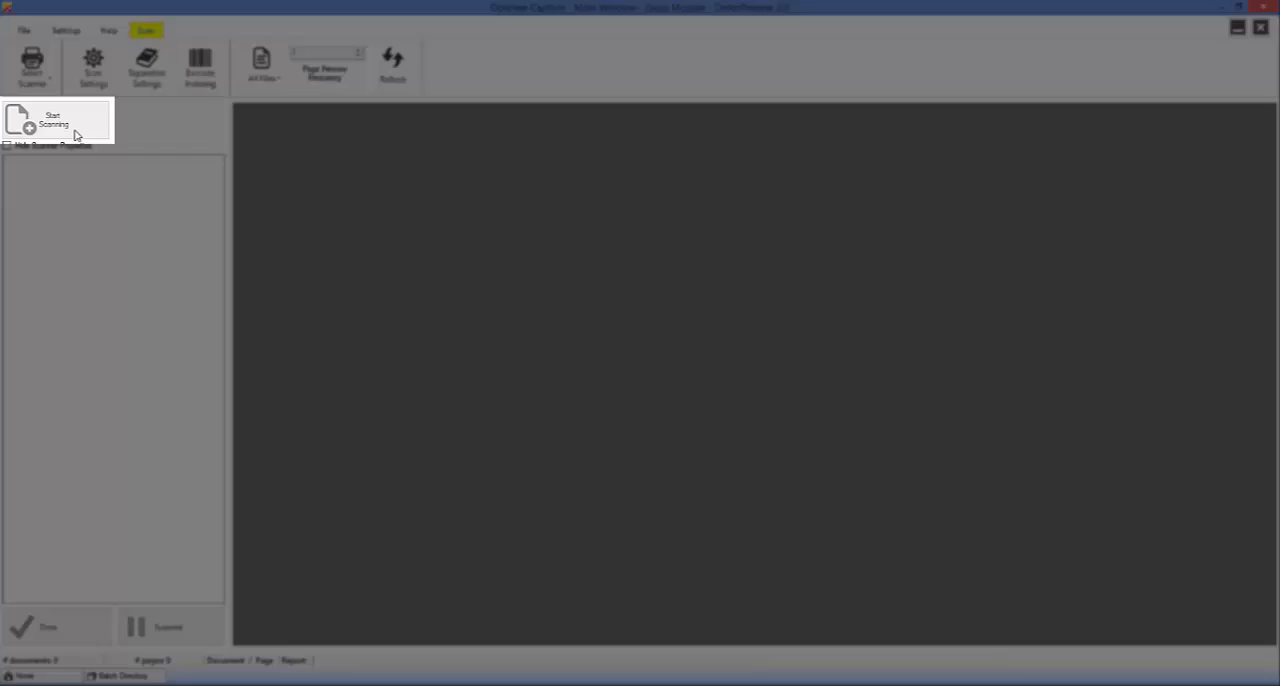
Step: Scan the page stack on the Xerox DocuMate 5460, producing two five-page documents
left_click(76, 134)
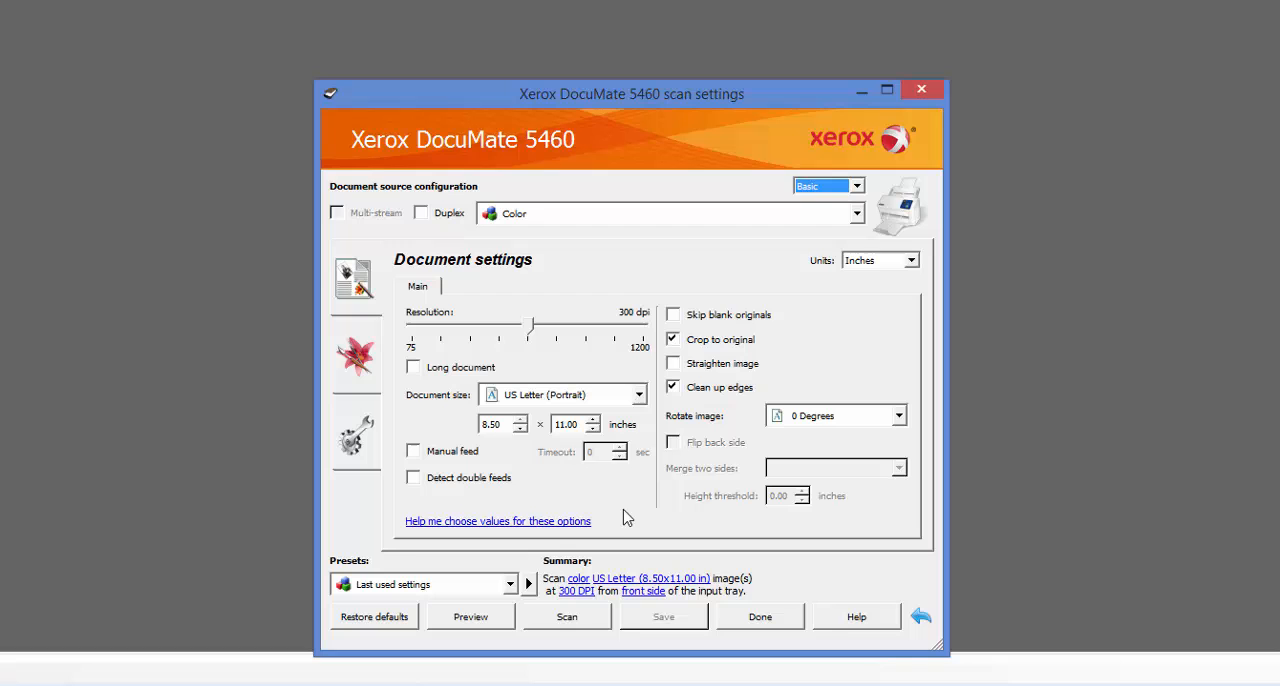
left_click(566, 618)
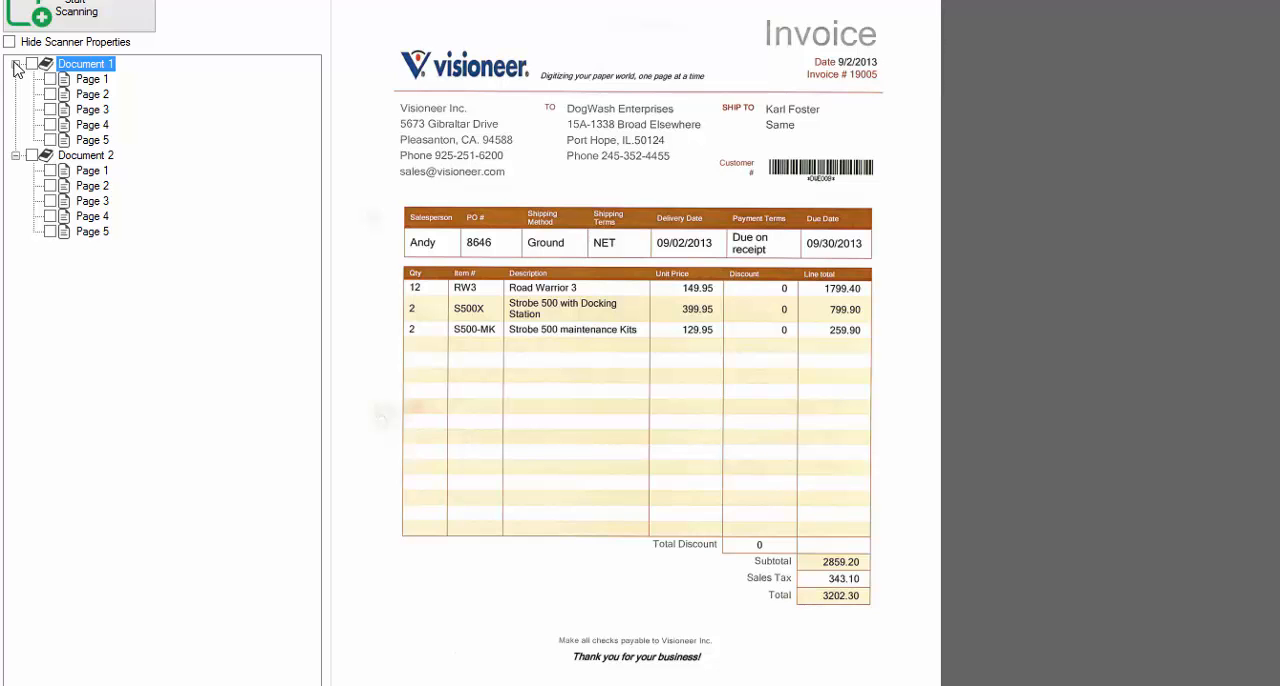
Step: Review pages 2-4 of Document 1 and send the batch to quality control
left_click(75, 120)
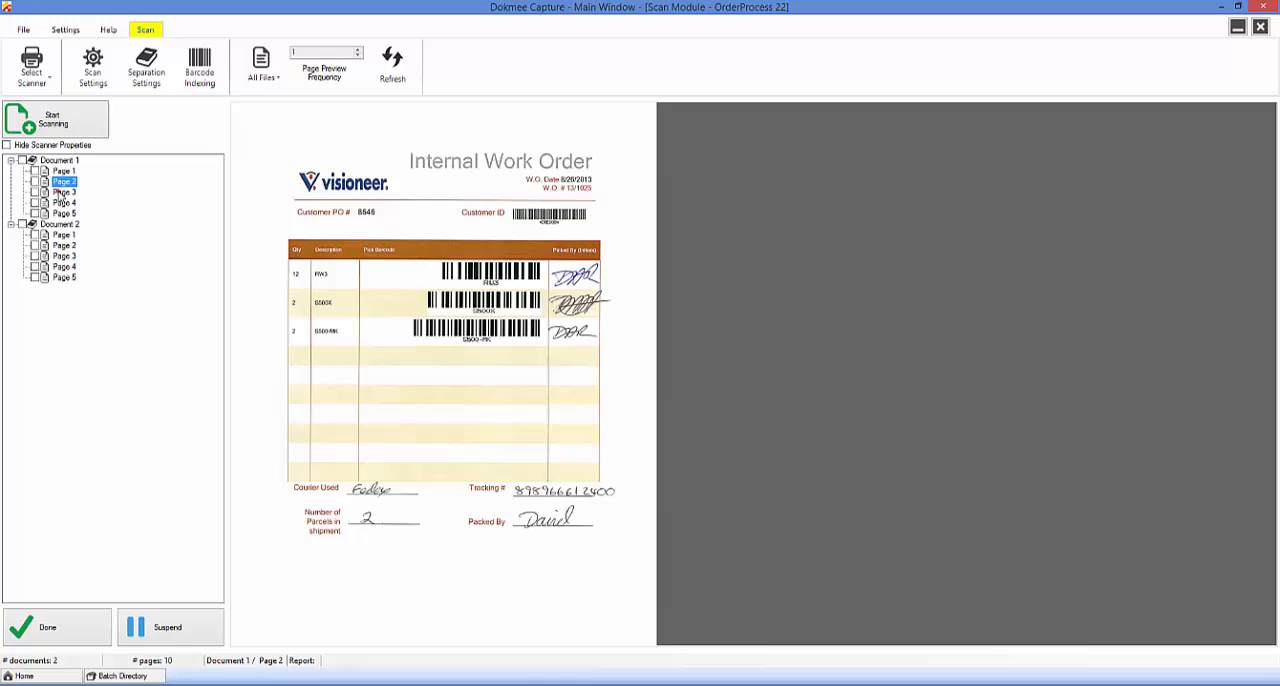
left_click(63, 192)
left_click(64, 203)
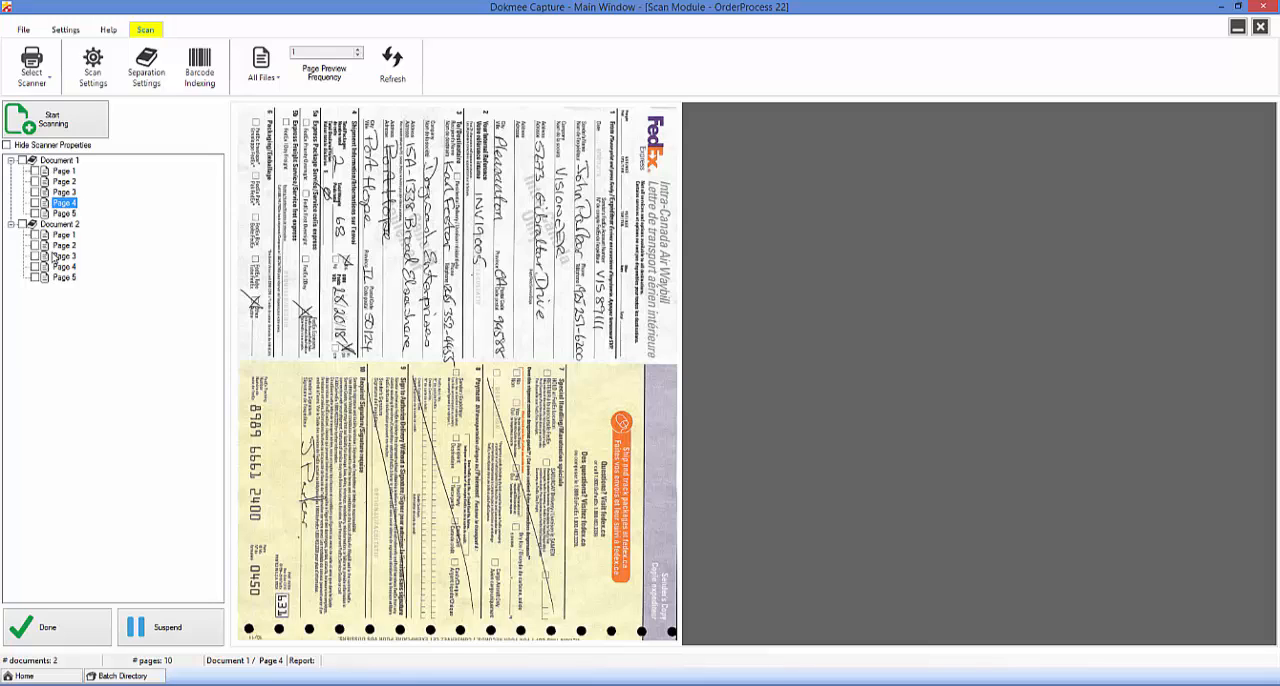
left_click(47, 627)
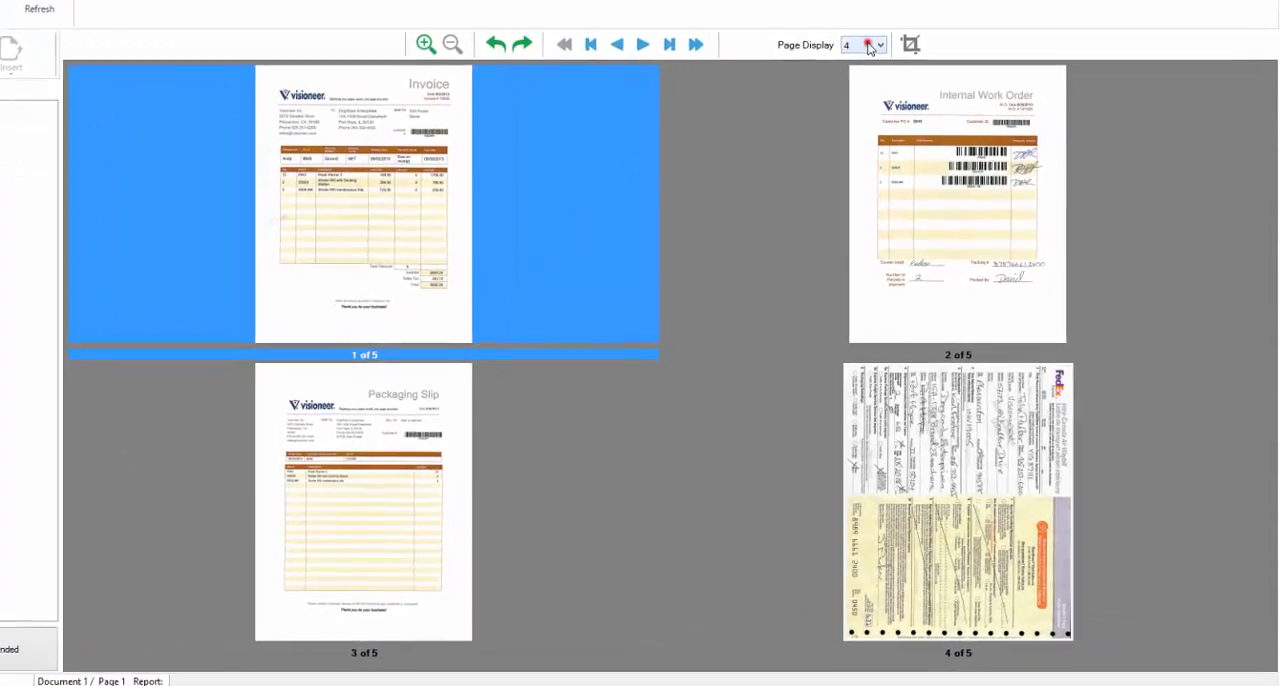
Step: Show eight pages at once, then rotate the FedEx waybill upright and crop it to the form's edges
left_click(870, 46)
left_click(848, 76)
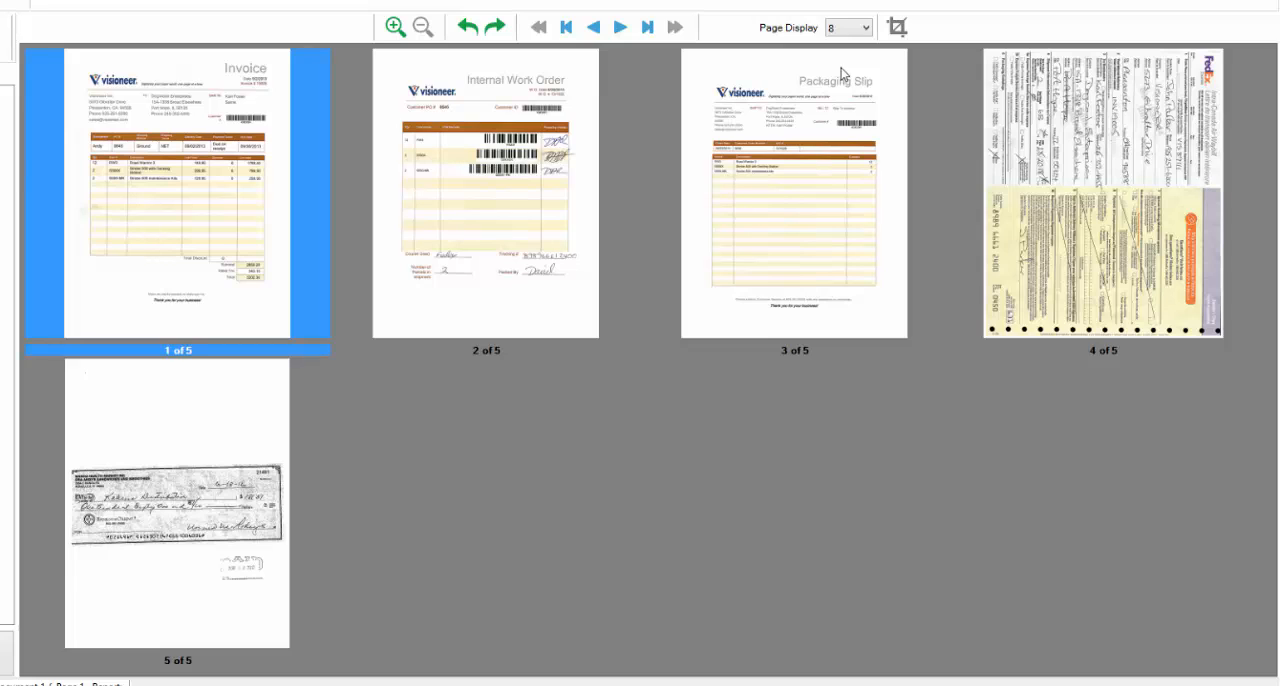
double_click(1080, 137)
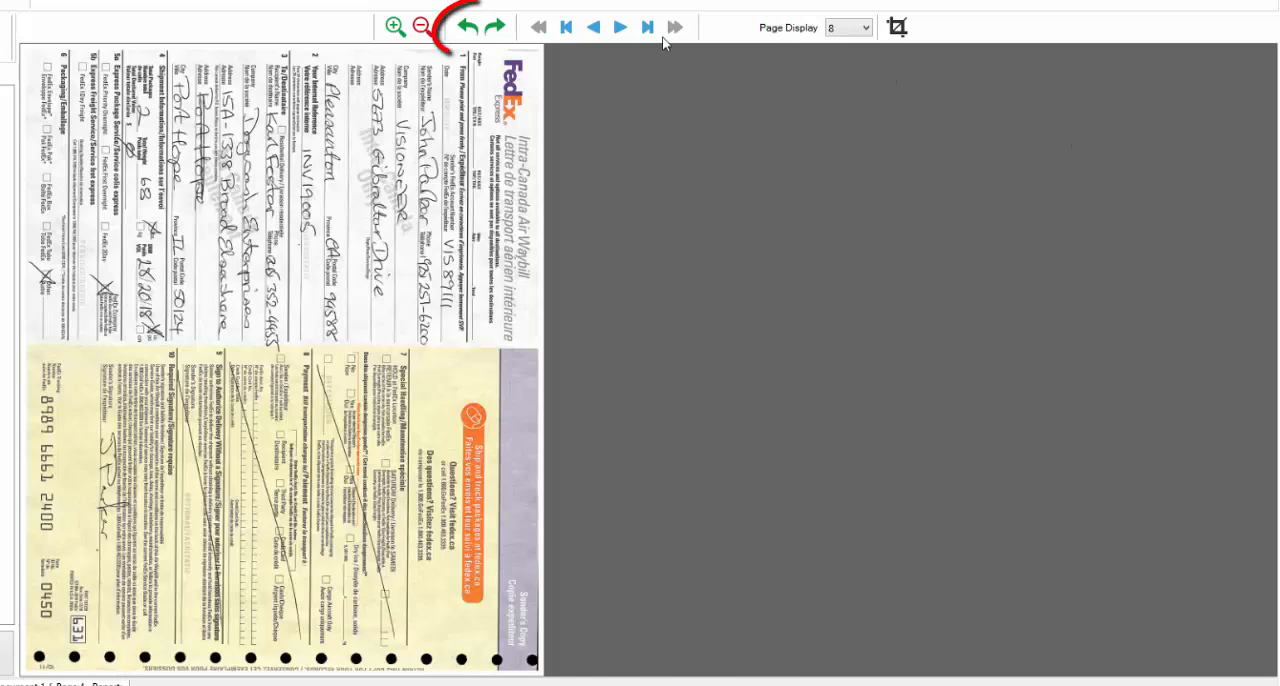
left_click(468, 27)
left_click(897, 27)
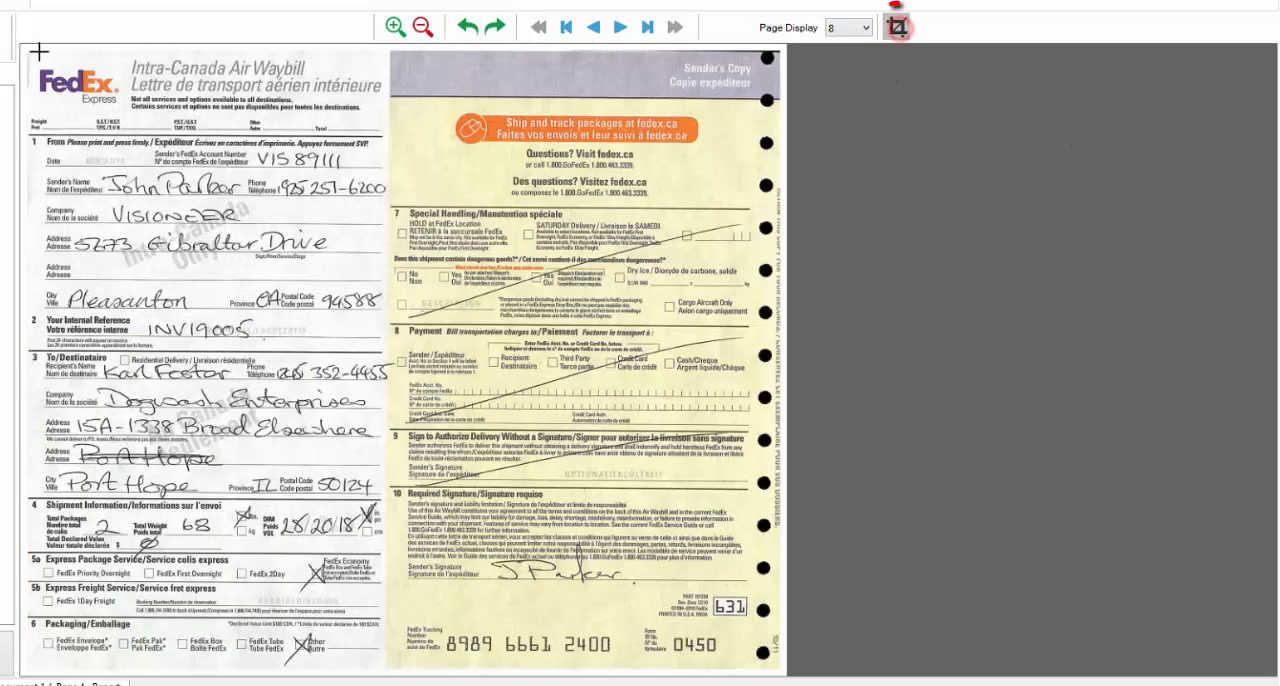
mouse_move(26, 52)
left_mouse_down()
mouse_move(596, 660)
mouse_move(770, 676)
left_mouse_up()
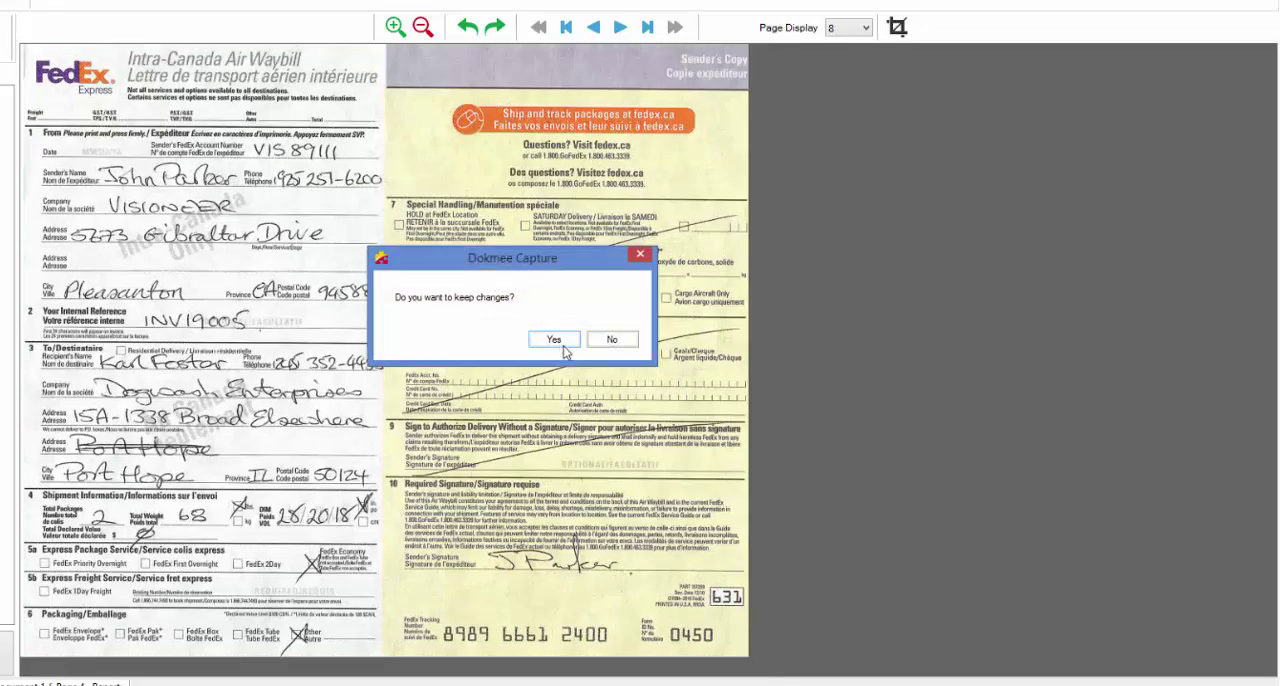
left_click(554, 340)
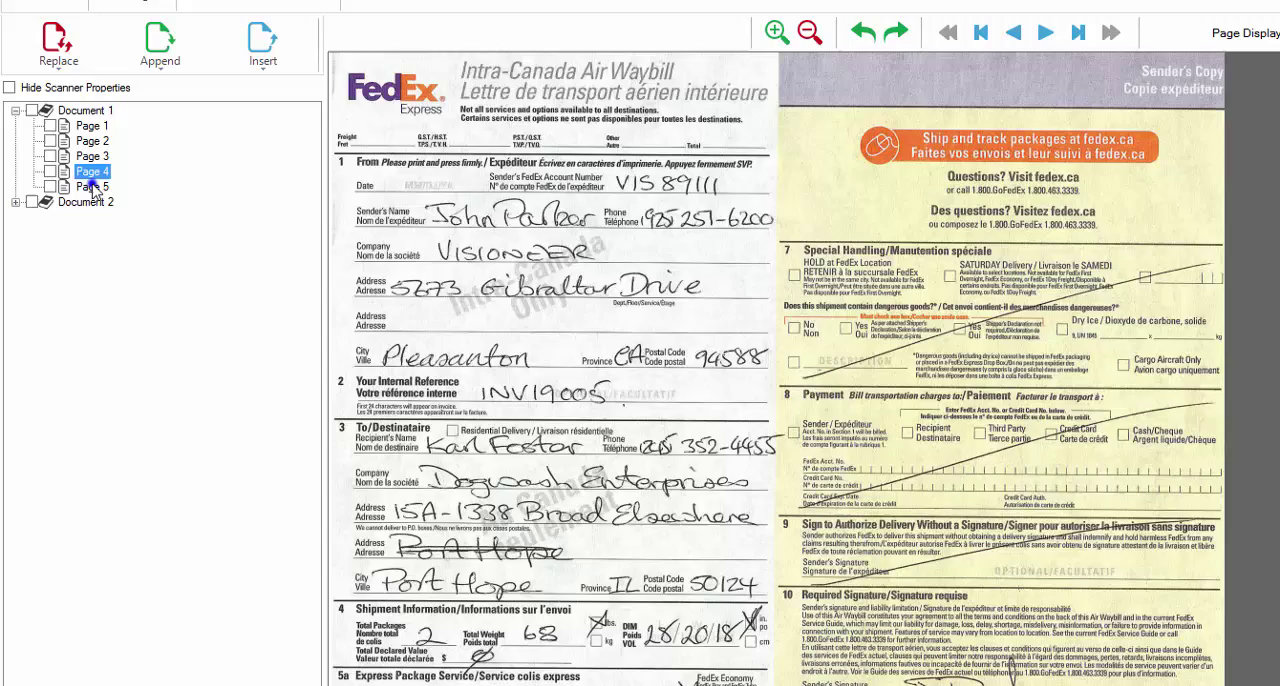
Step: Apply Deskew and Speck Removal cleanup to the check on page 5 and save it
right_click(92, 187)
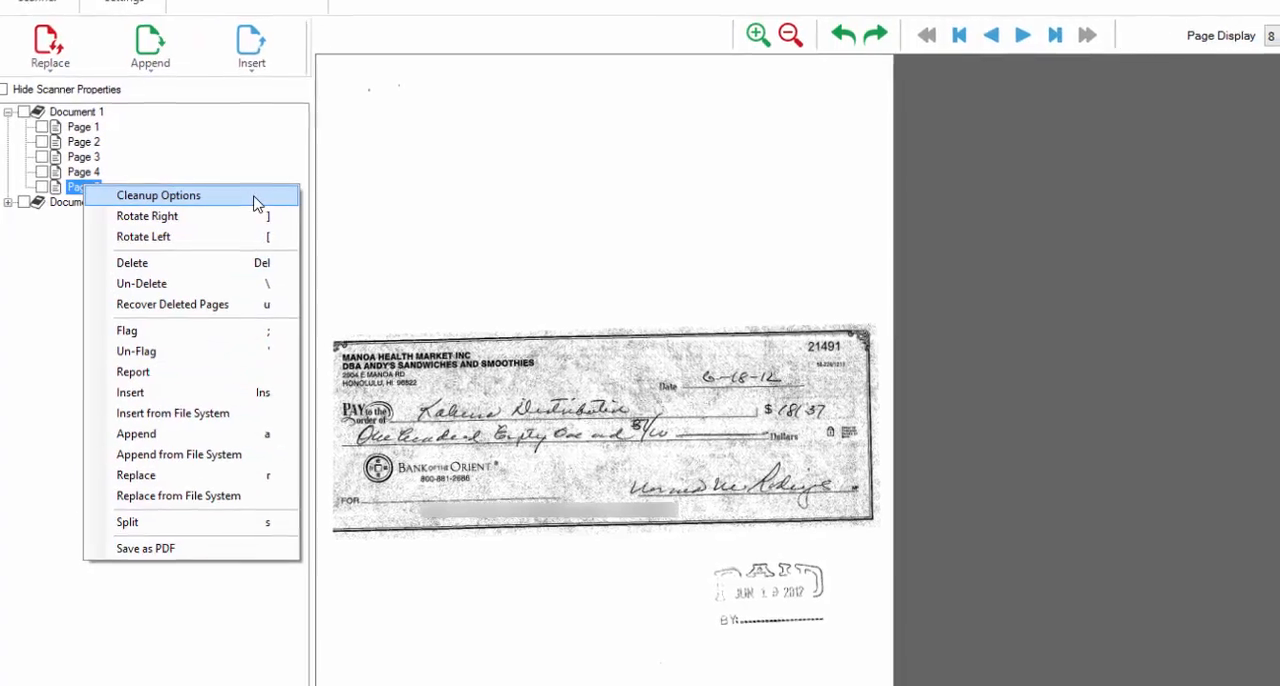
left_click(250, 196)
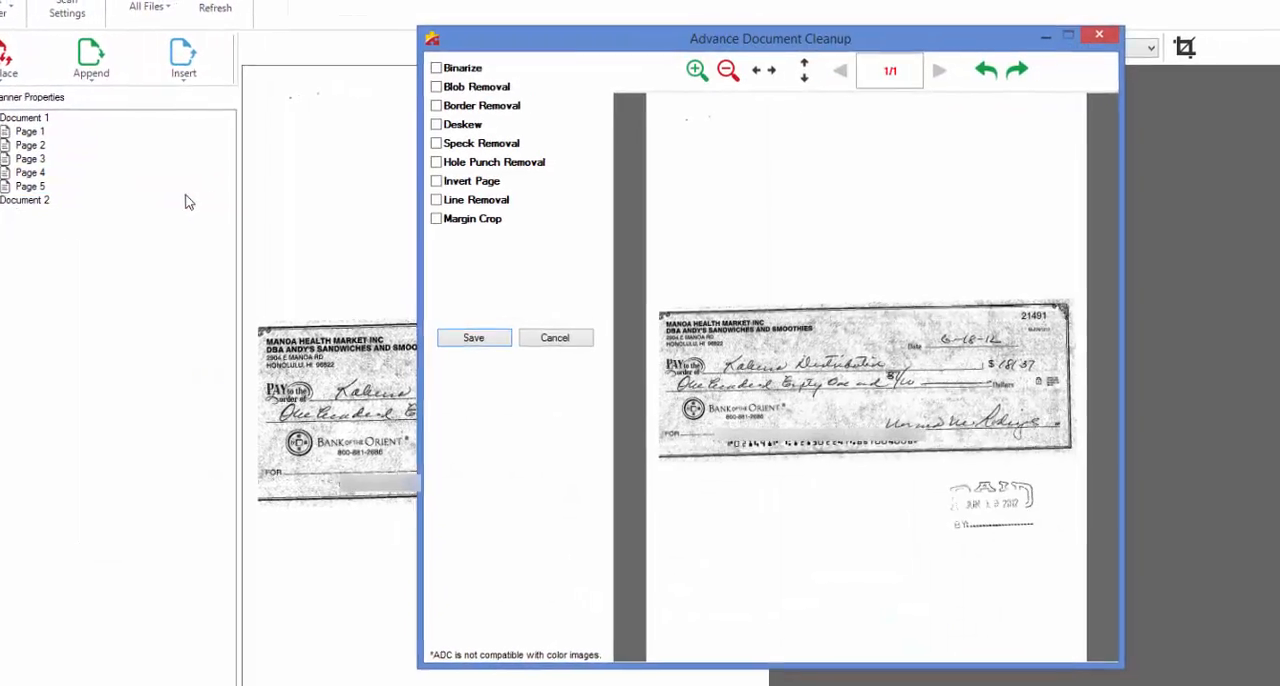
left_click(411, 126)
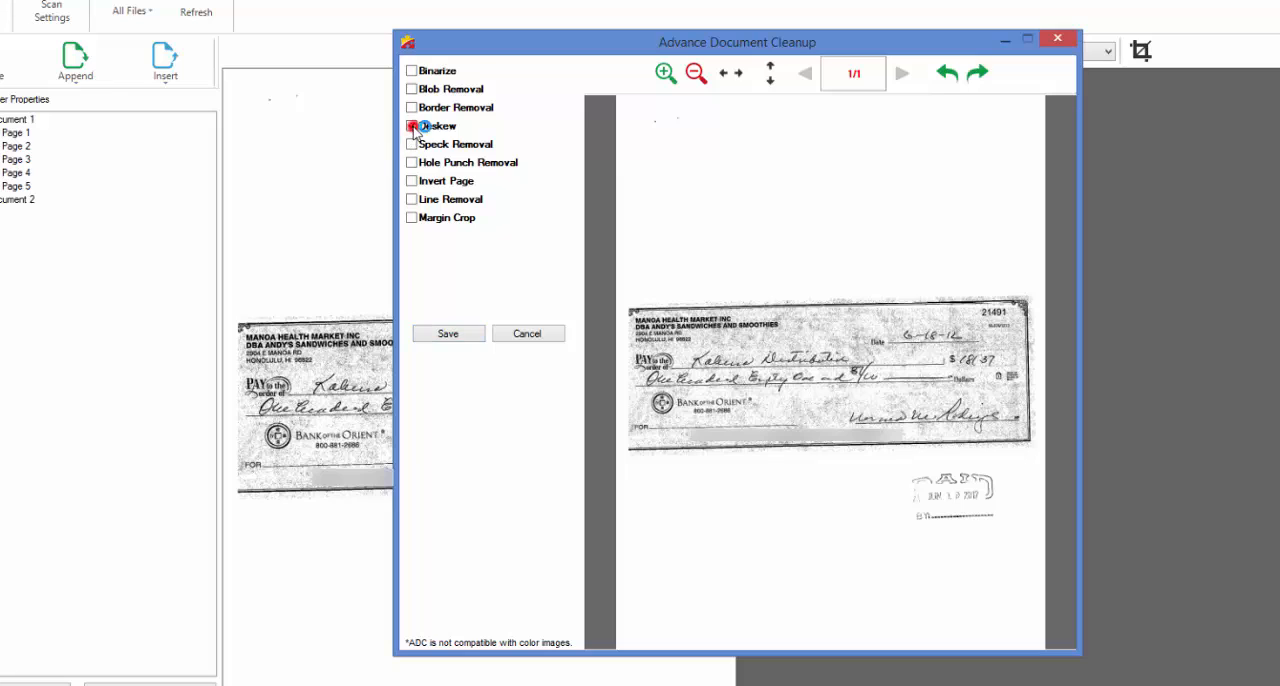
left_click(411, 144)
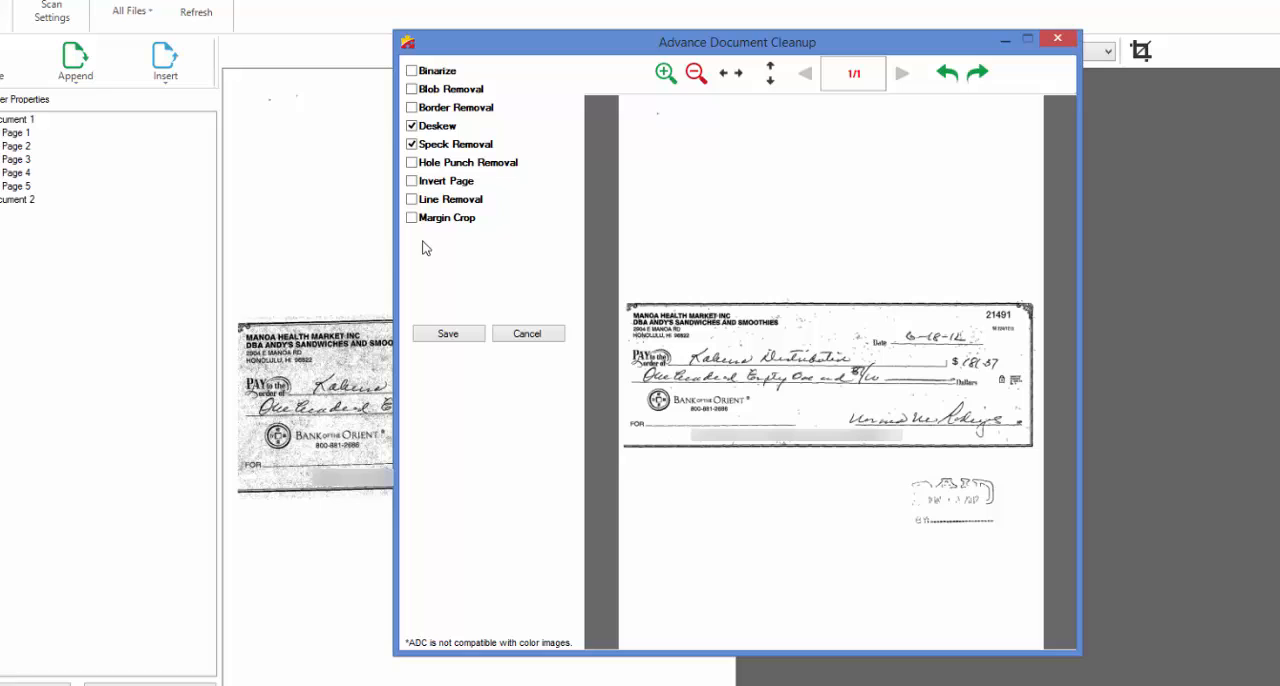
left_click(444, 337)
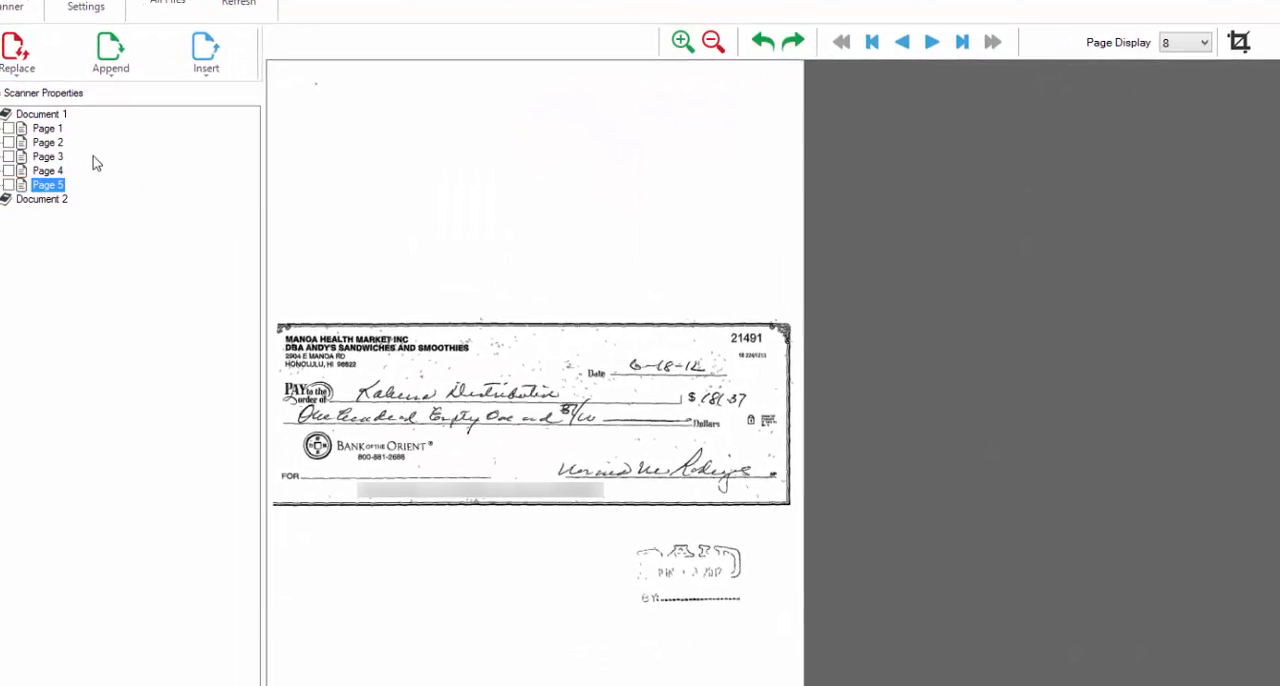
Step: Split Document 1 at the packaging slip, then combine Documents 1 and 2 back into one document
right_click(34, 157)
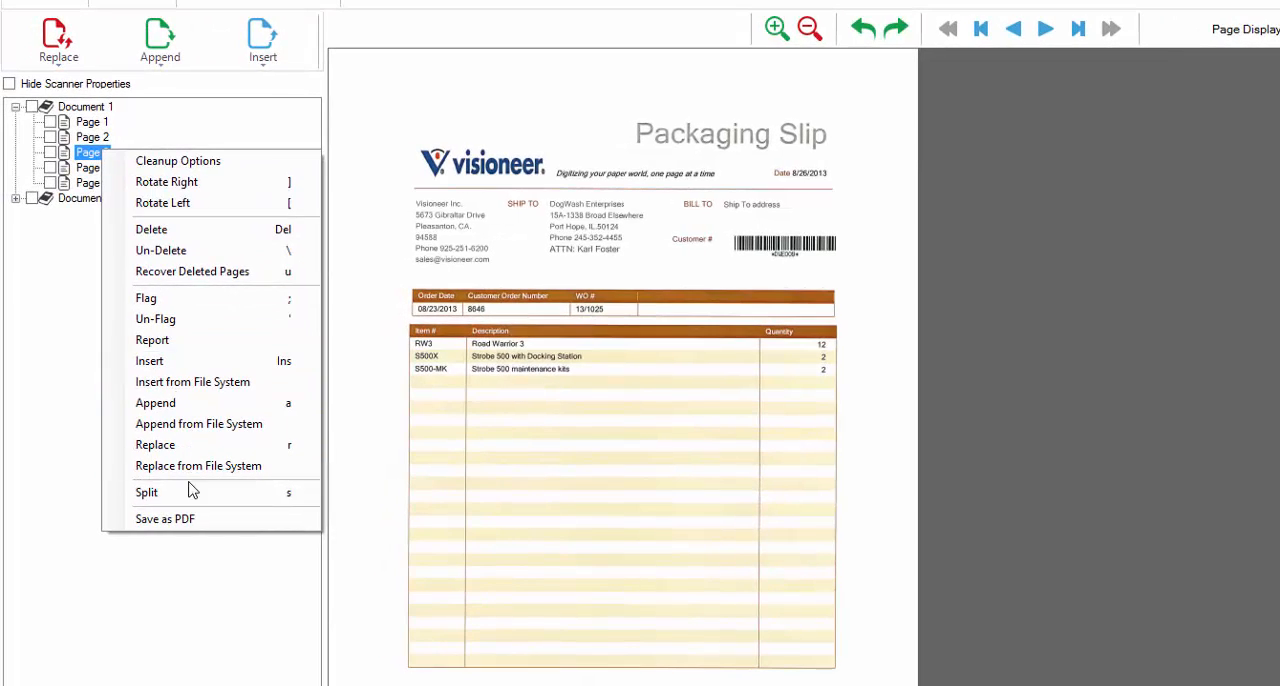
left_click(143, 491)
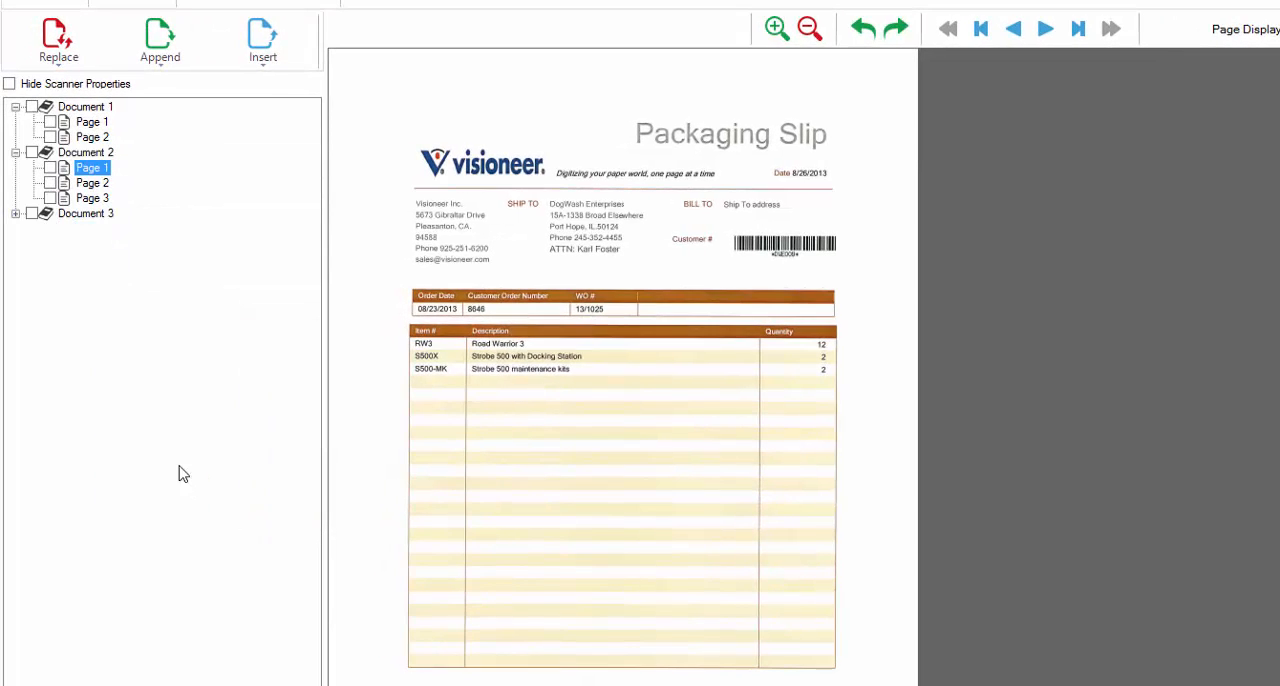
left_click(85, 152)
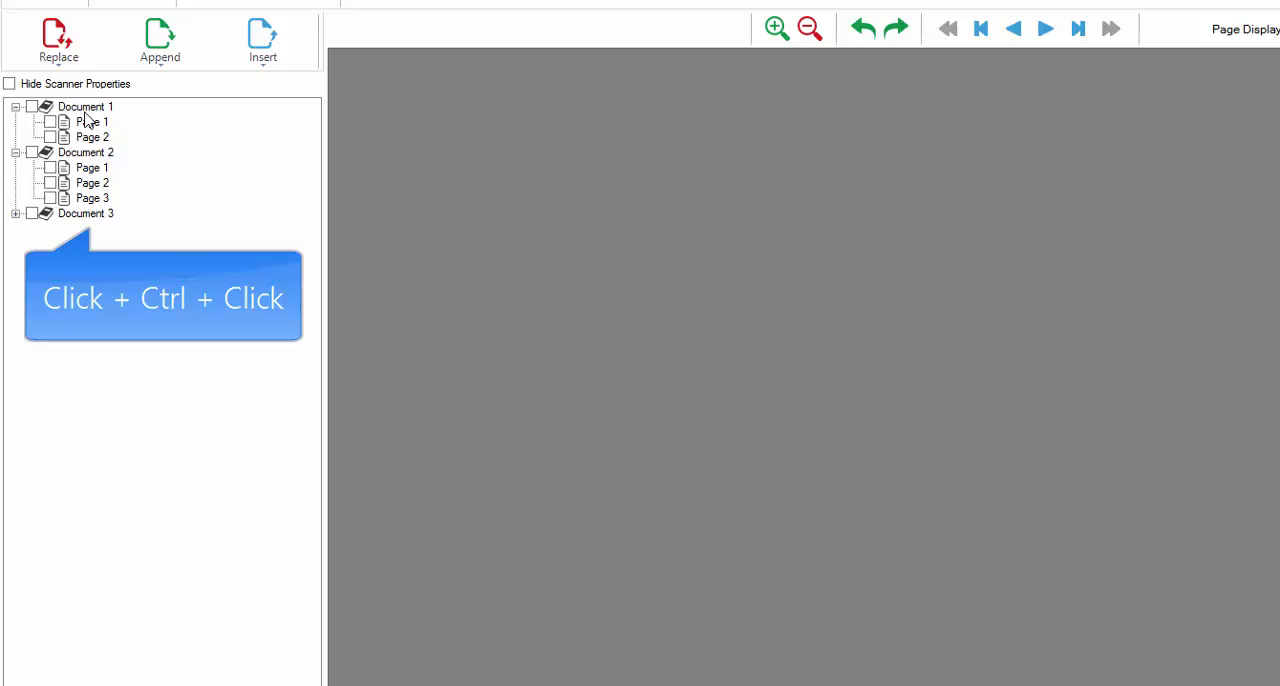
left_click(86, 107, "ctrl")
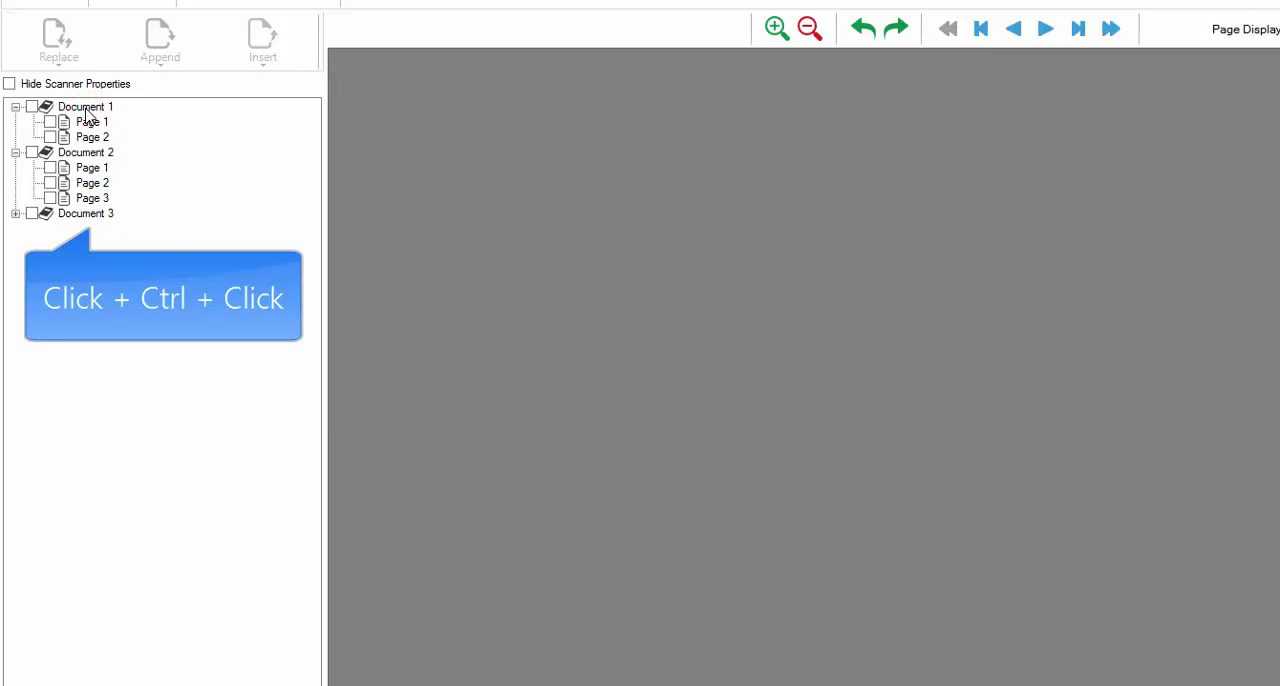
right_click(86, 107)
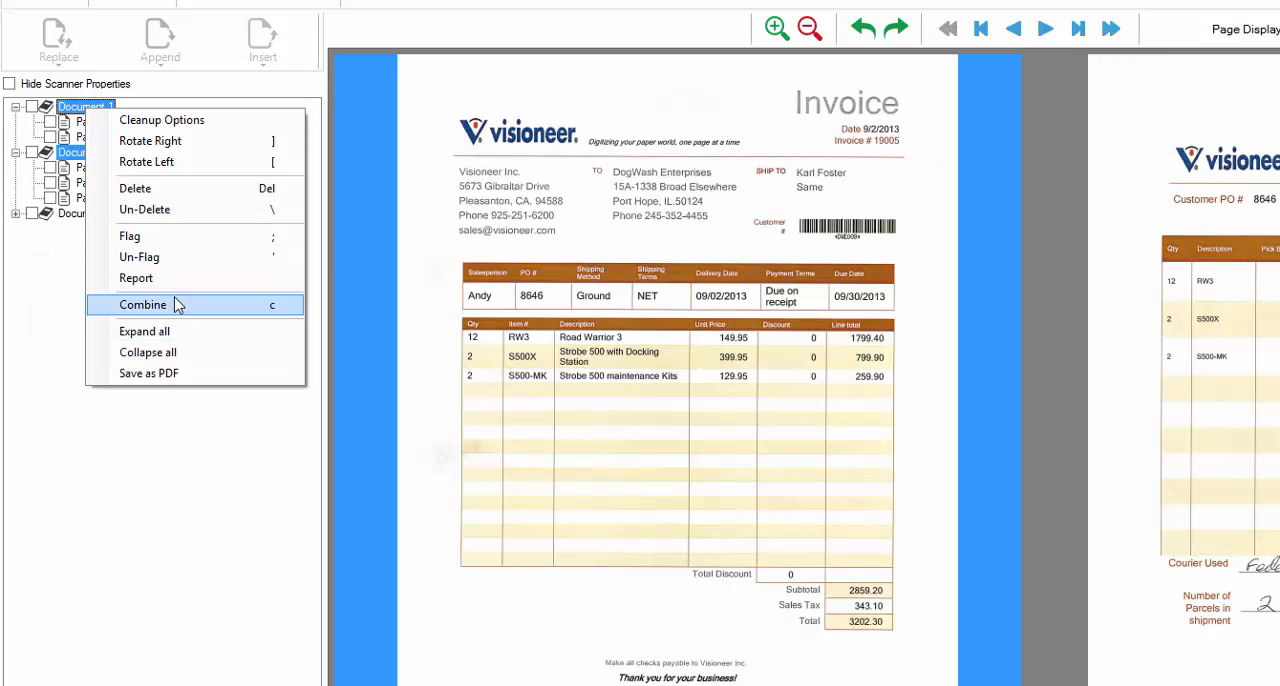
left_click(174, 298)
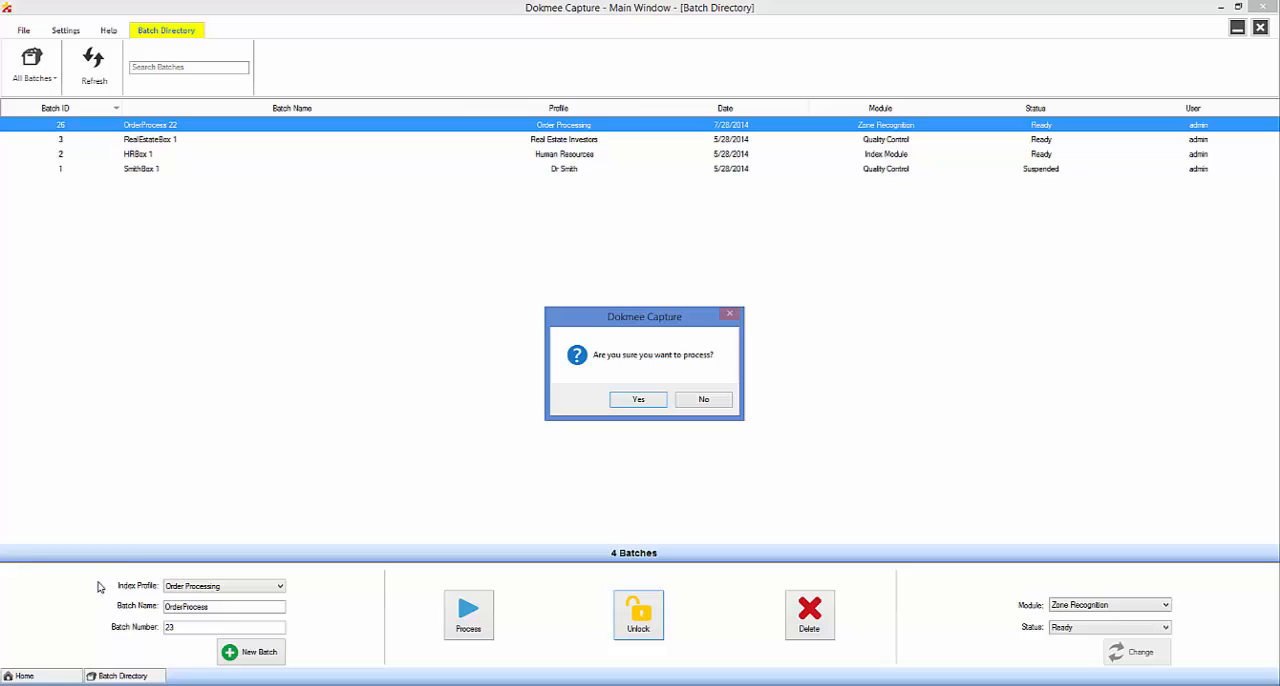
Step: Confirm processing of the OrderProcess 22 batch through zone recognition
left_click(636, 399)
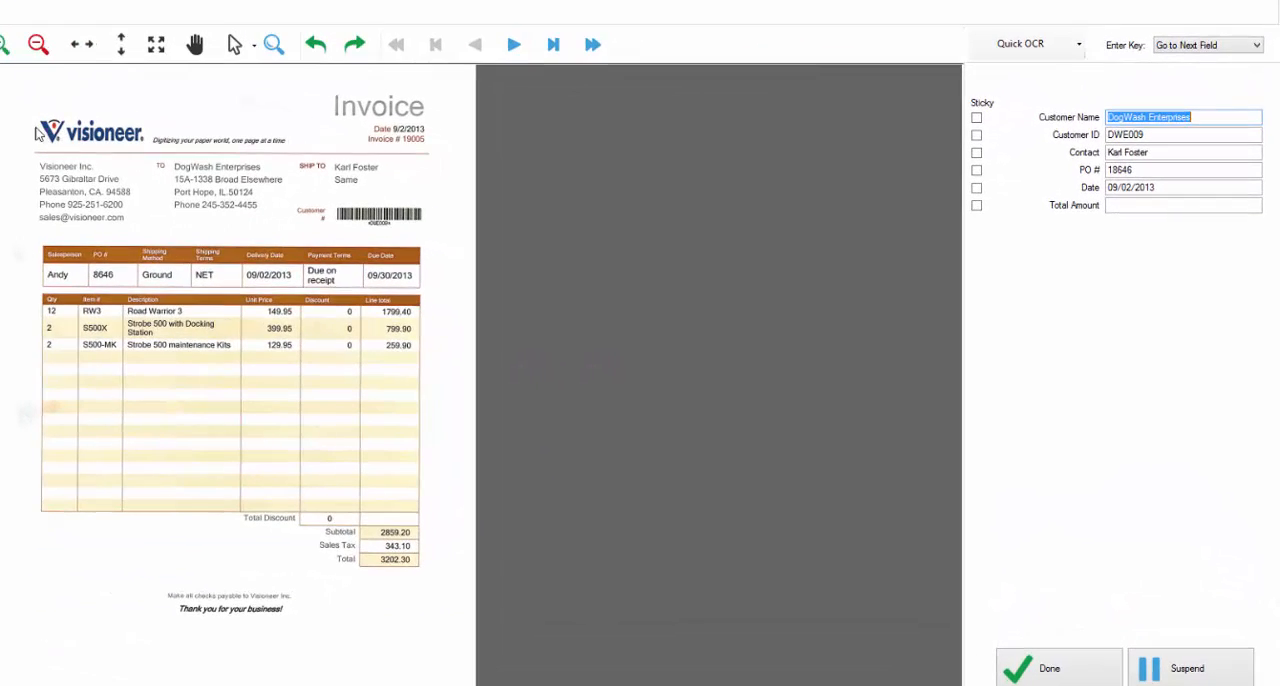
Step: Quick-OCR the invoice's PO number 8646 in English into the PO # field, then move to Document 2
left_click_drag(14, 116, 304, 399)
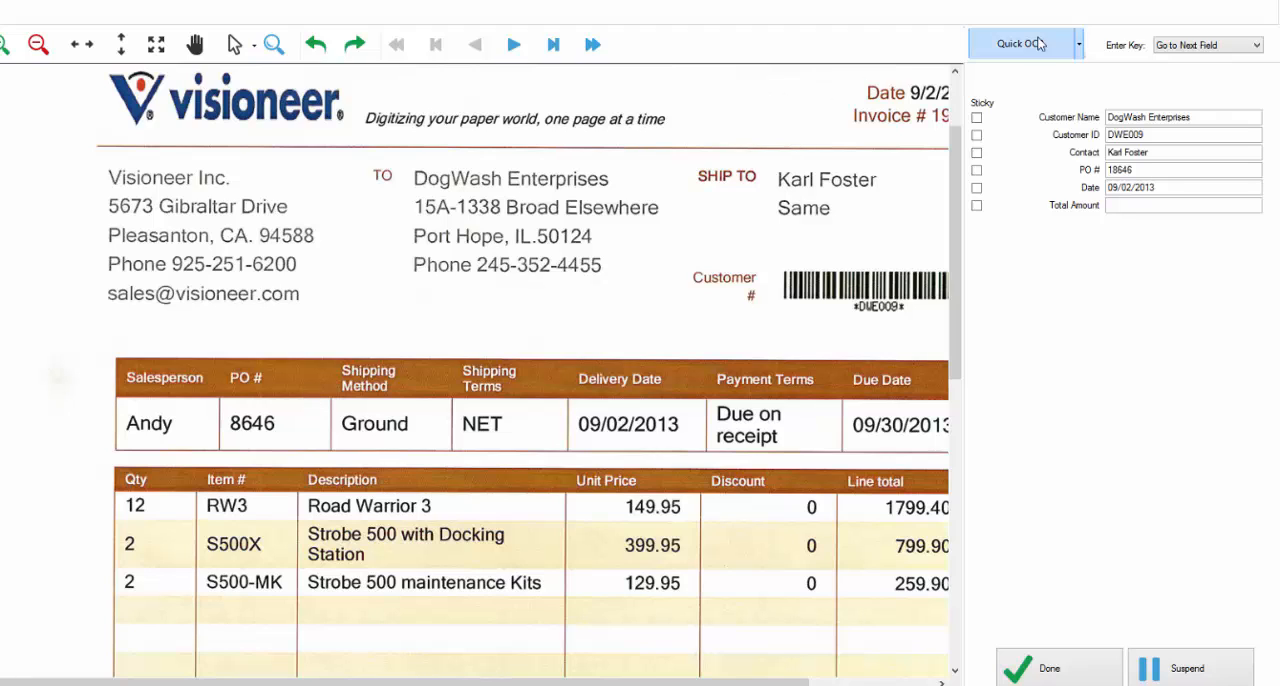
left_click(1078, 44)
left_click(1077, 86)
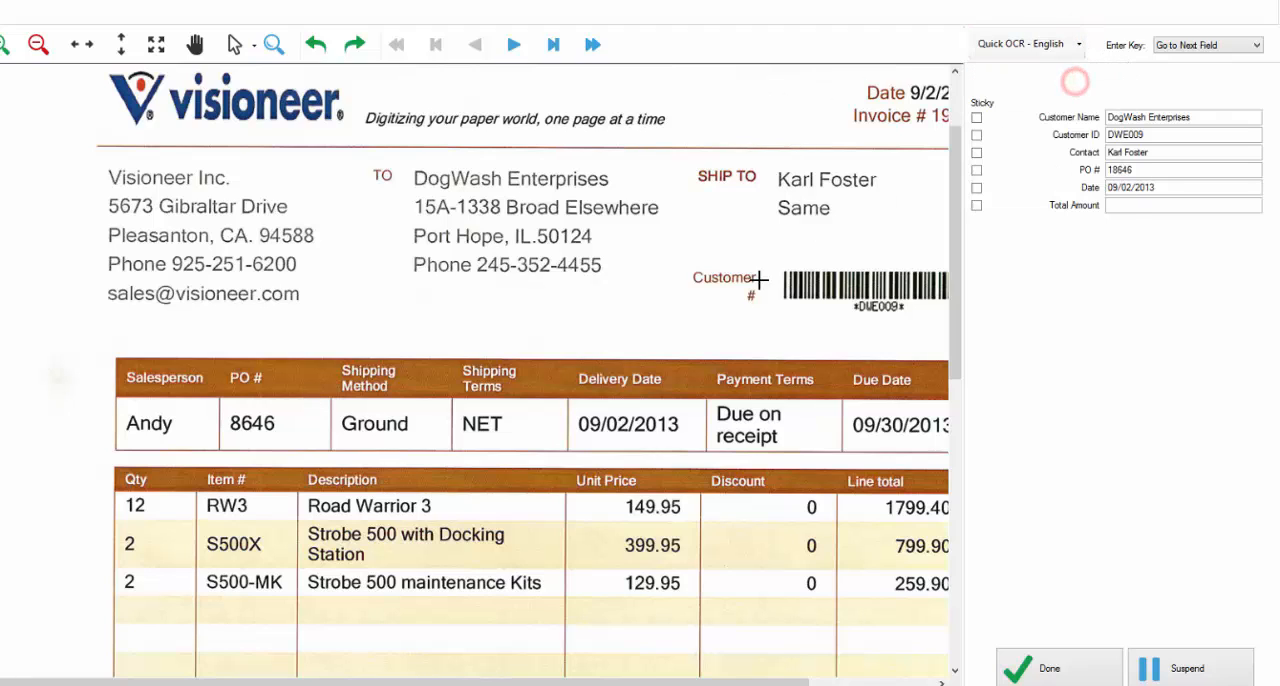
left_click_drag(224, 408, 286, 437)
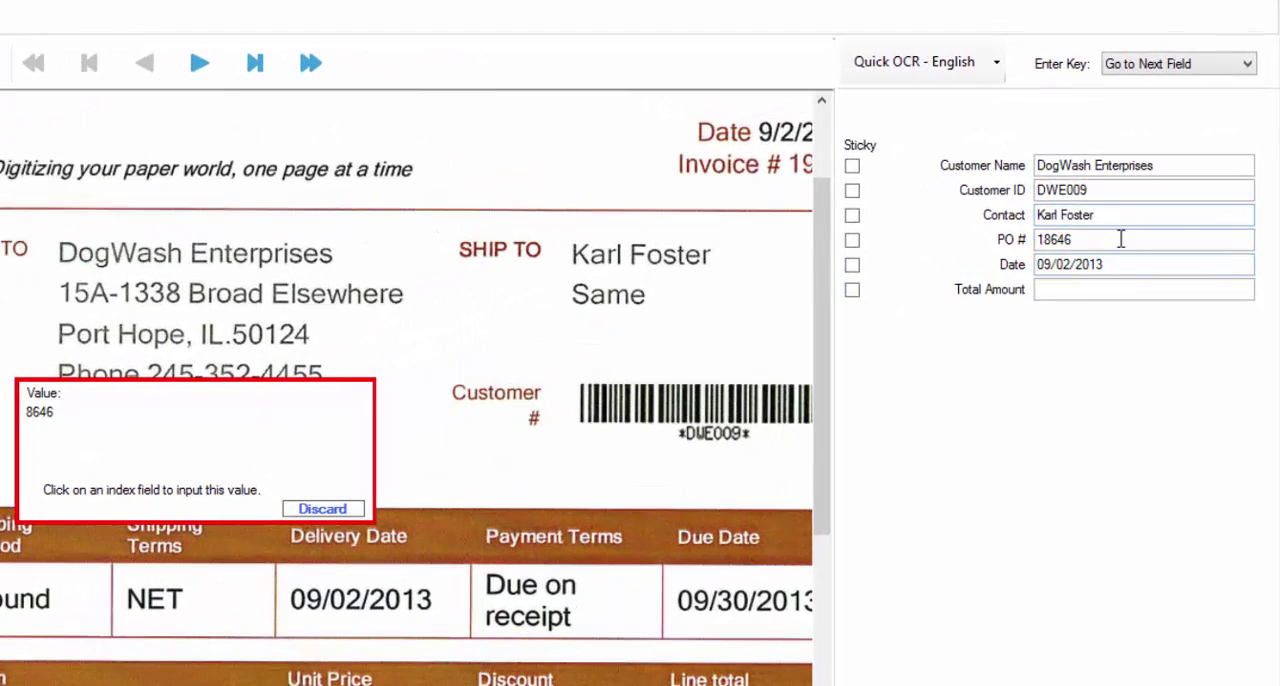
left_click(1120, 239)
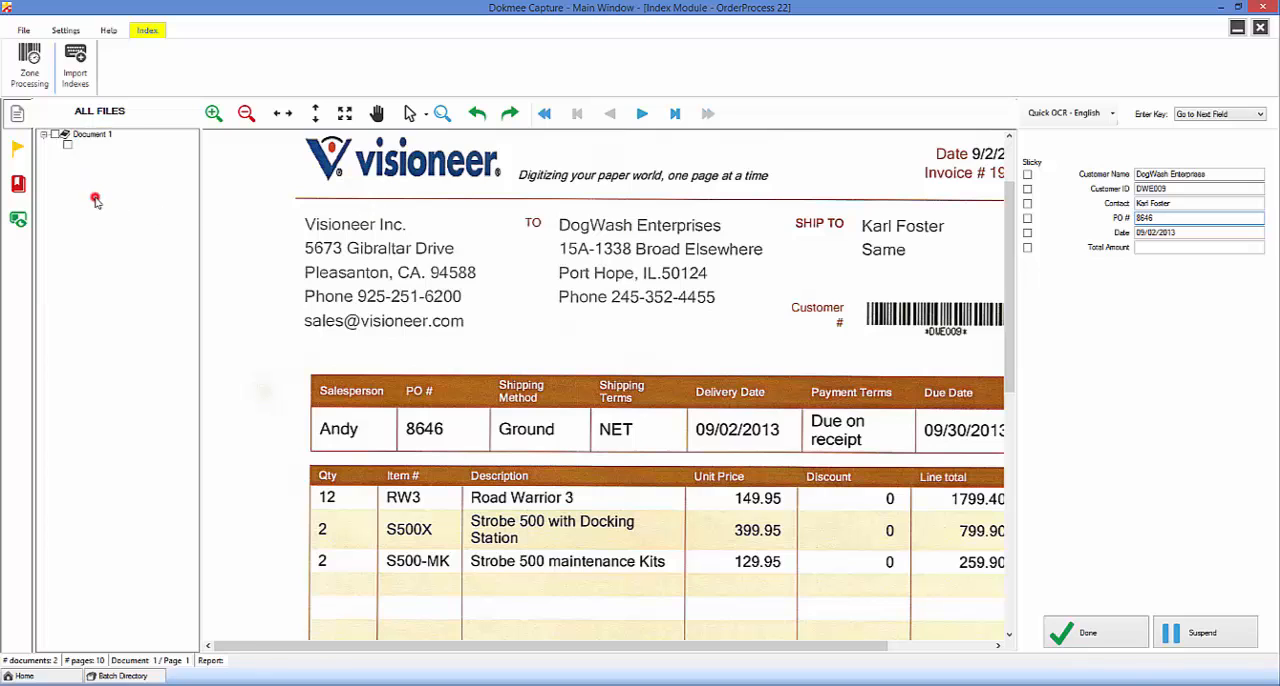
left_click(92, 198)
Step: Send the batch to QC, locate the empty Total Amount field for 3202.30 and review Document 2's index values
left_click(1062, 633)
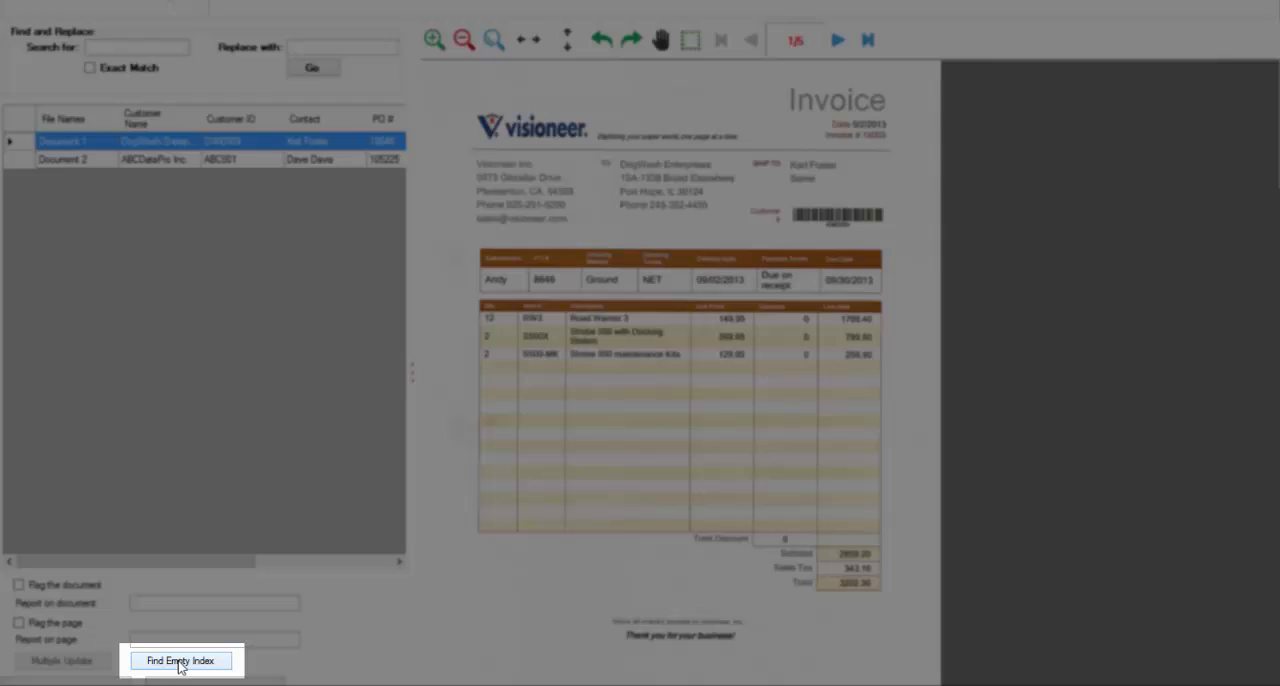
left_click(181, 661)
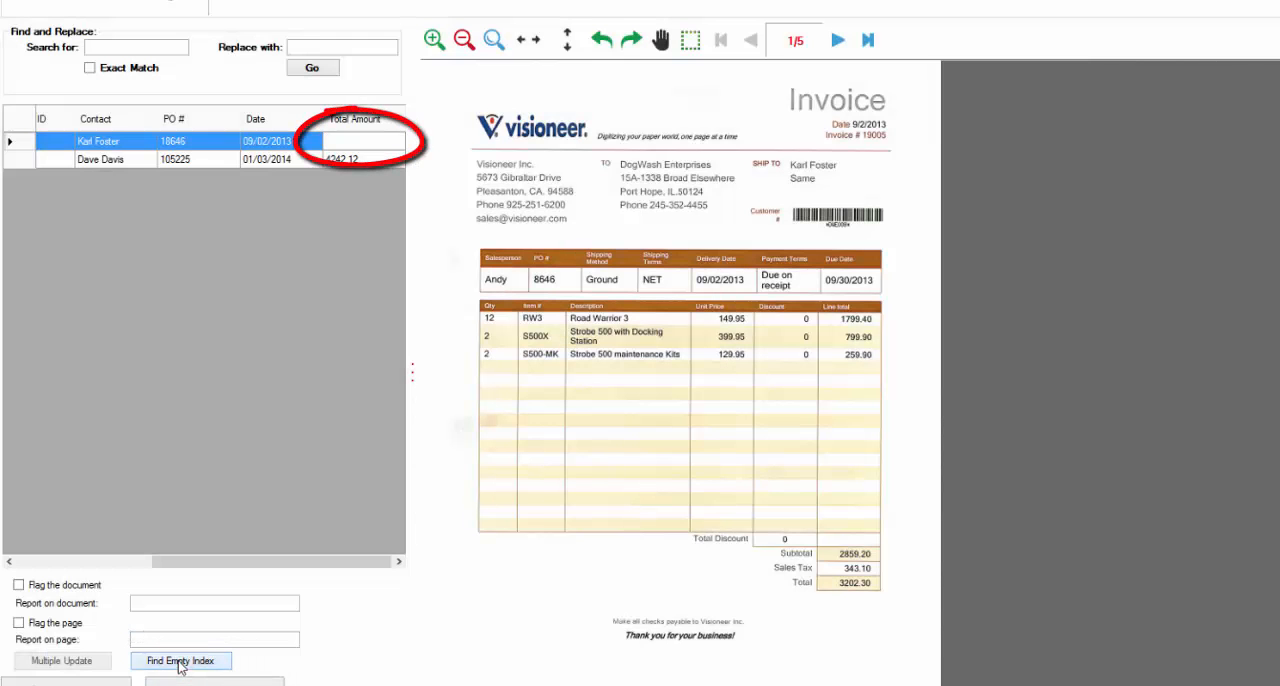
type("3202.30")
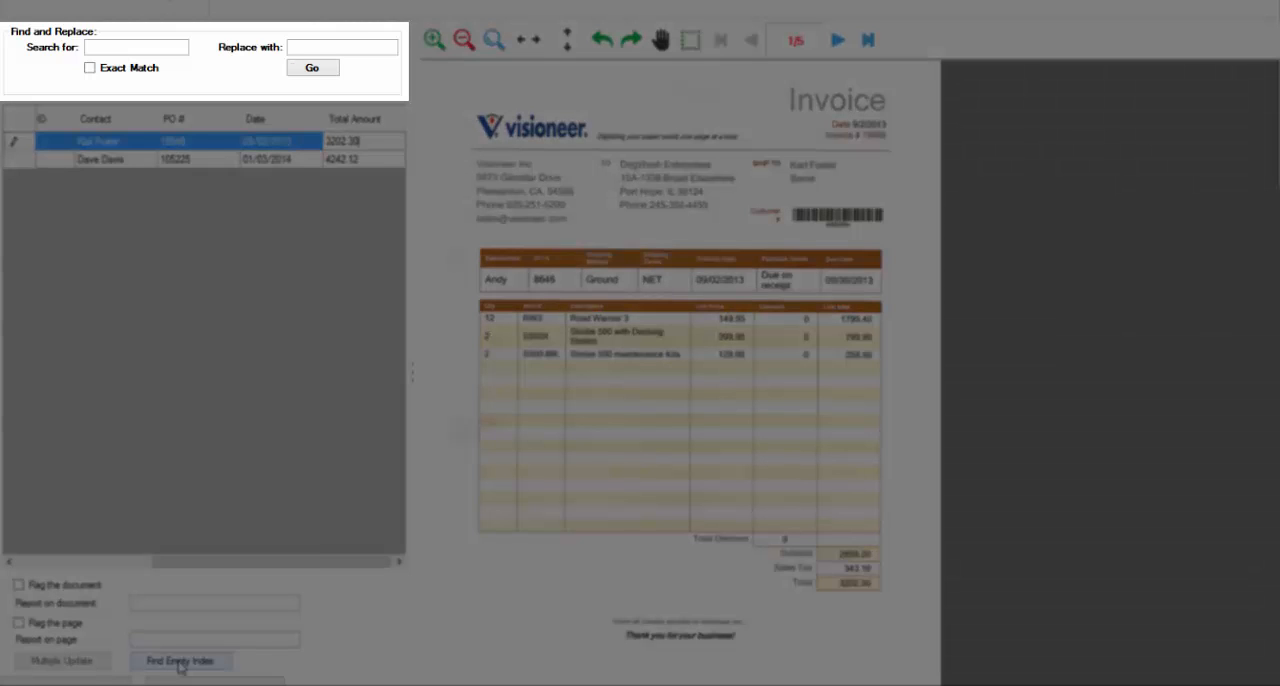
left_click(180, 661)
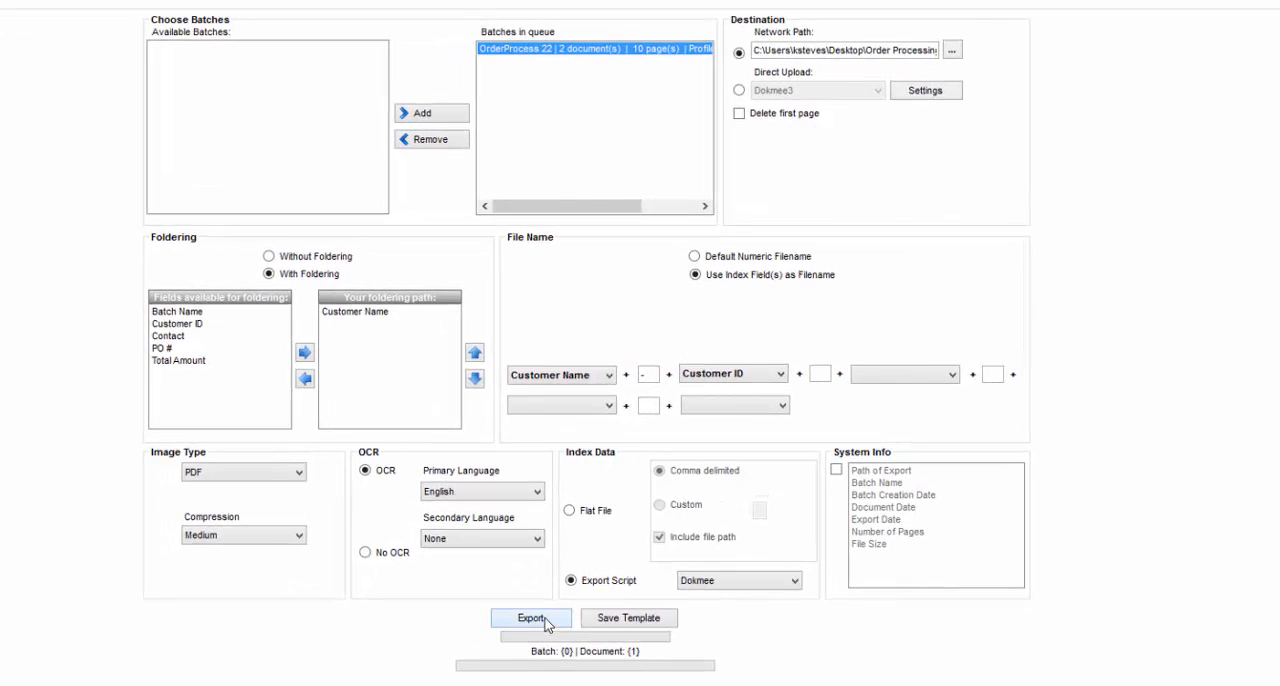
Step: Run the export of OrderProcess 22 and acknowledge the Done Exporting message
left_click(531, 618)
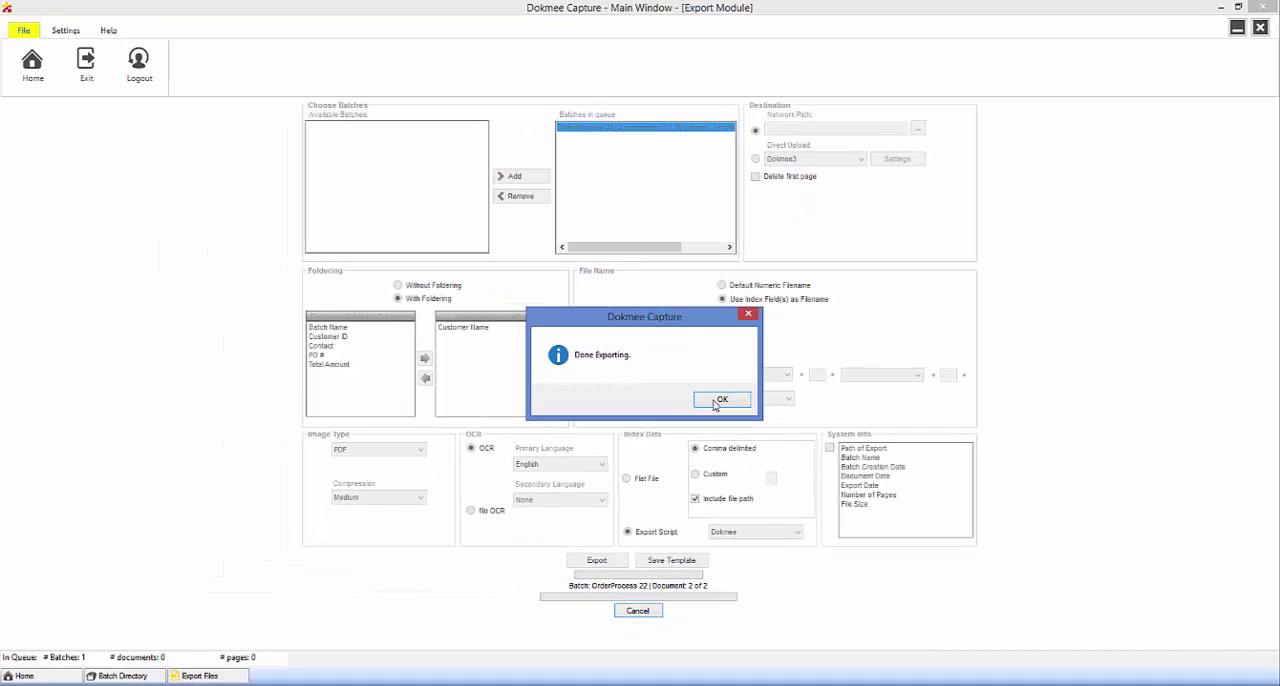
left_click(722, 399)
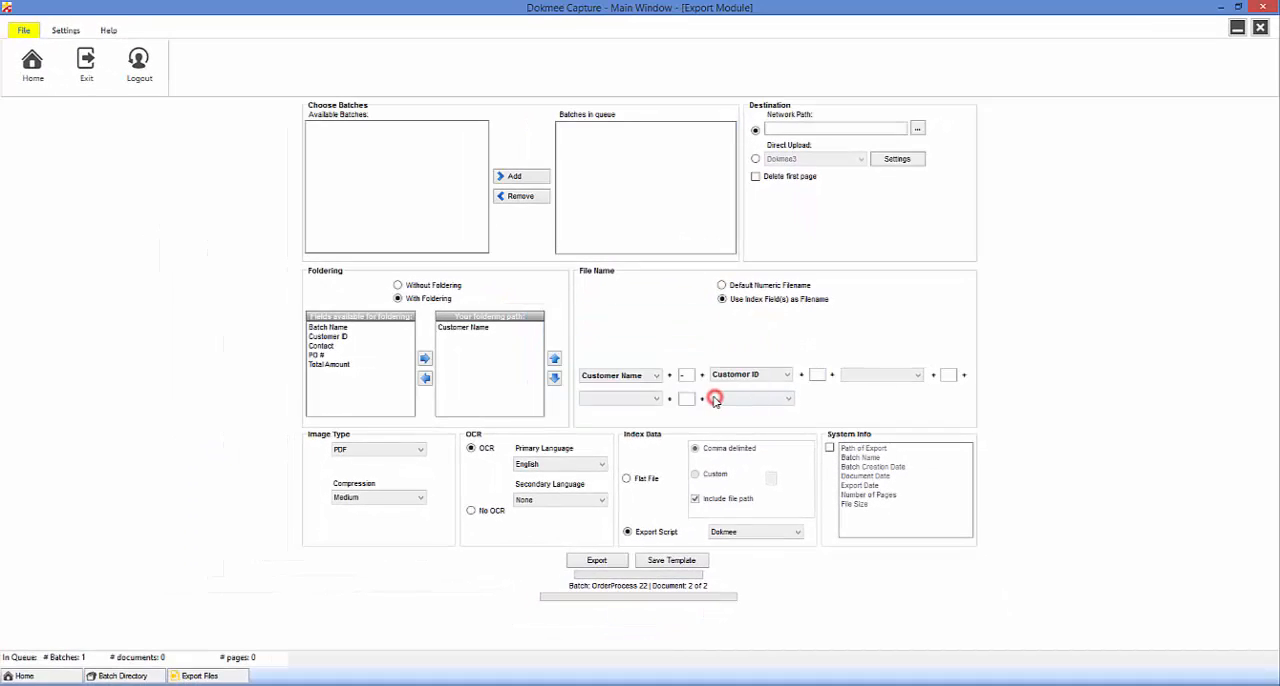
Step: Browse the Order Processing desktop folder and check the ABCDataPro Inc customer folder
left_click(1220, 9)
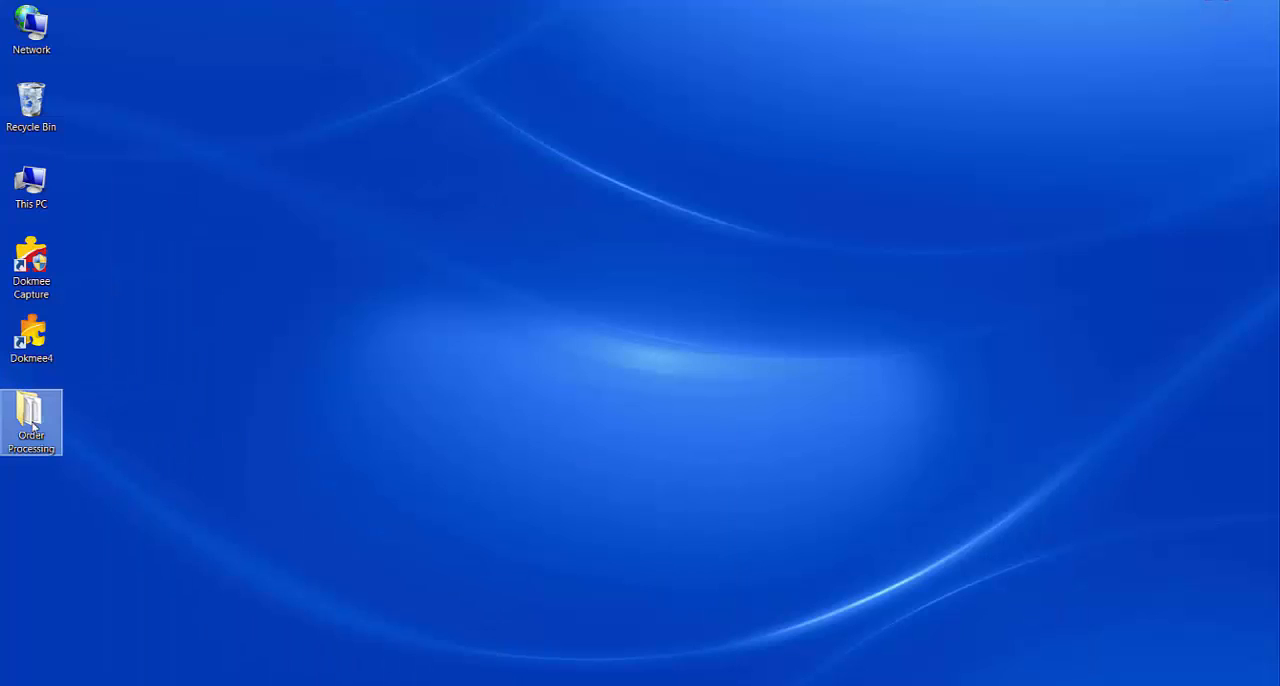
double_click(30, 425)
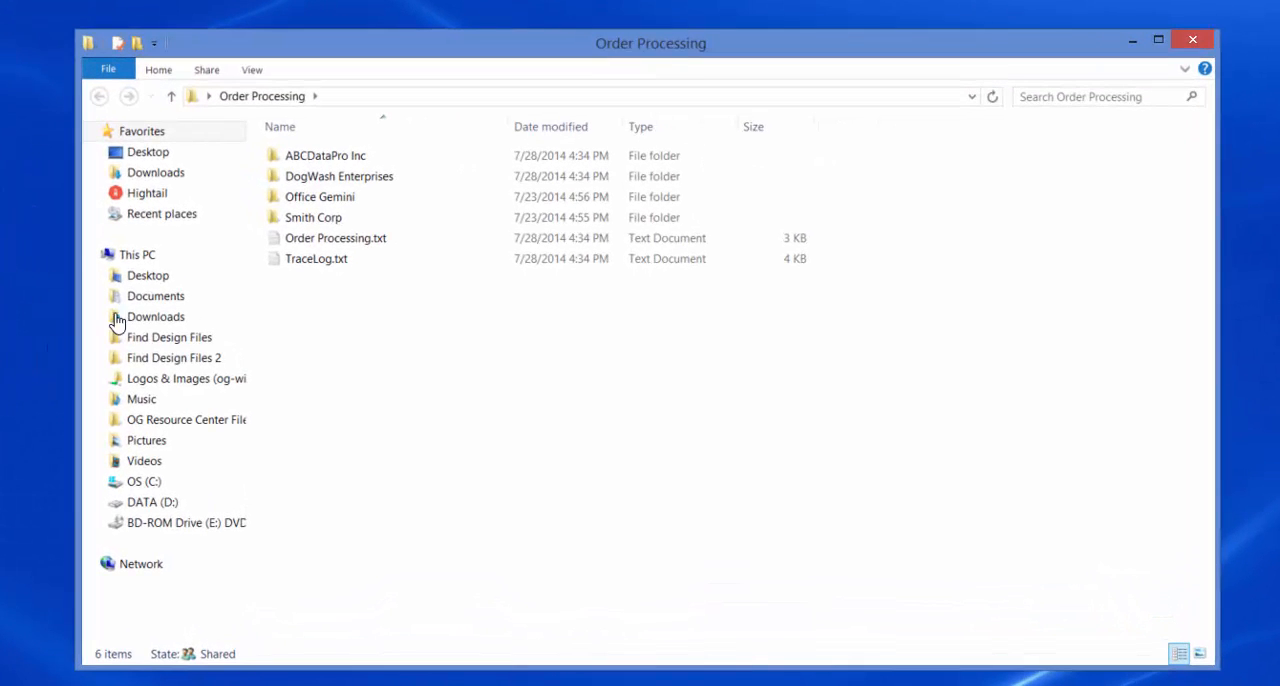
left_click(354, 172)
double_click(364, 156)
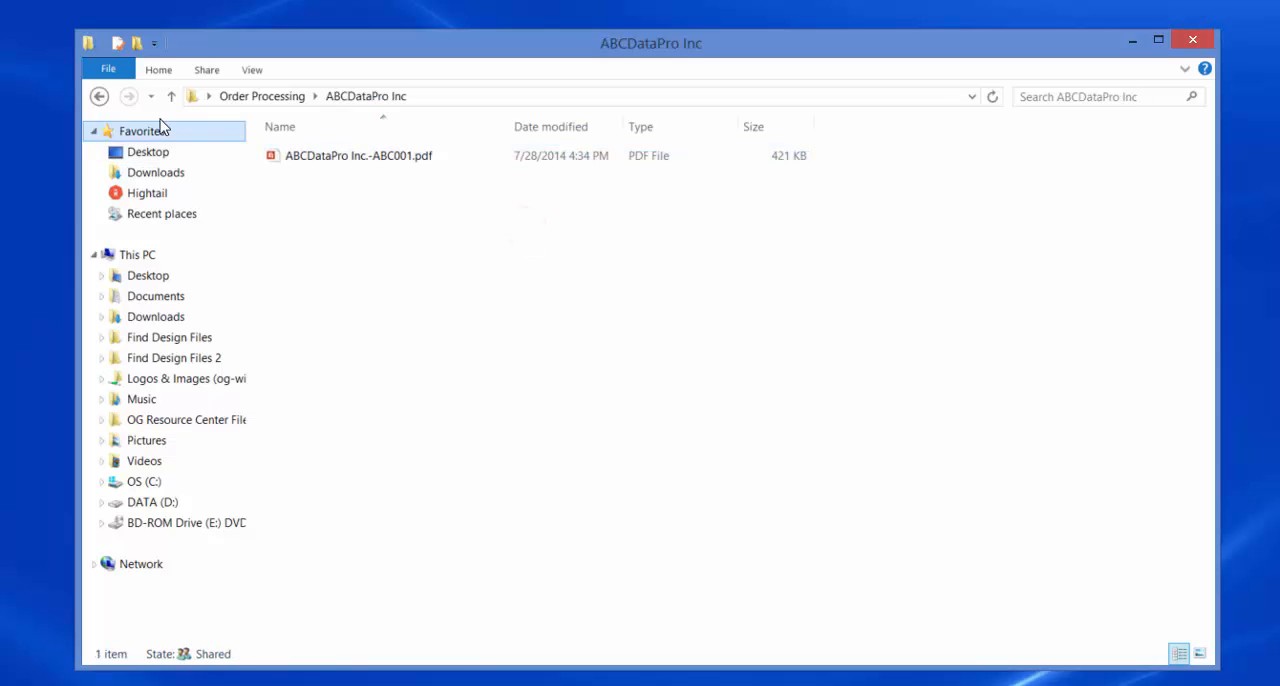
left_click(99, 96)
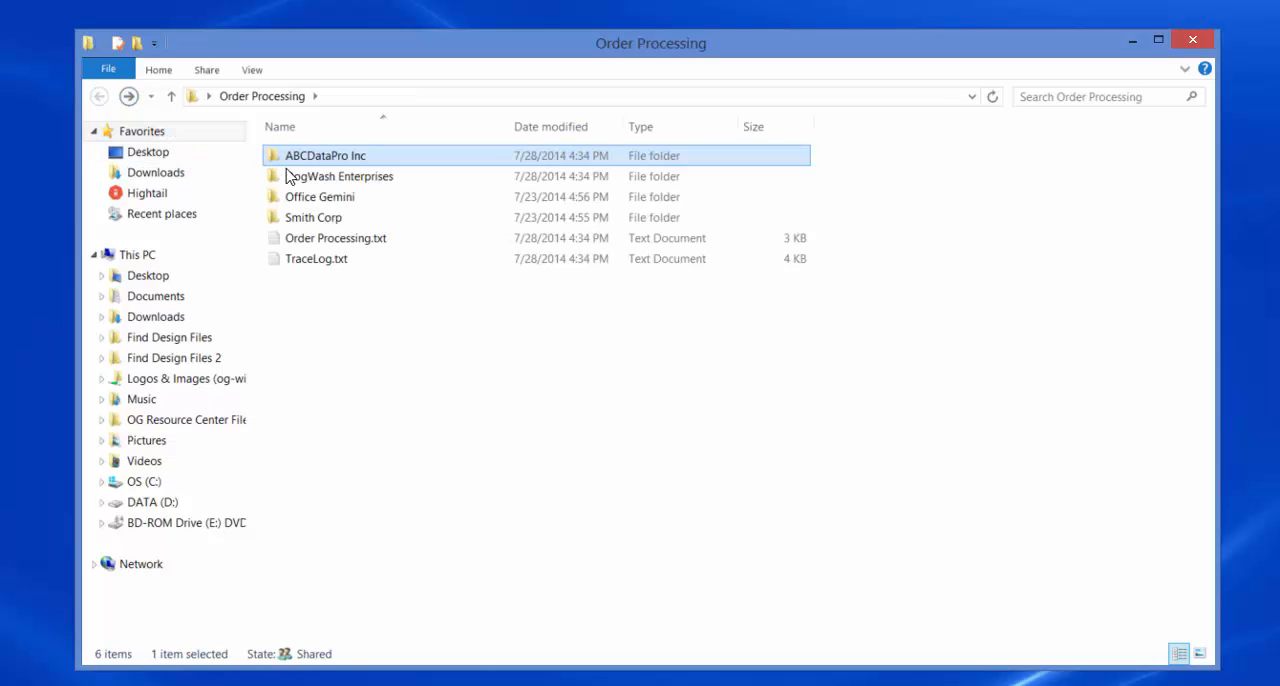
Step: Go into DogWash Enterprises and select its exported PDF, DogWash Enterprises-DWE009.pdf
double_click(339, 176)
left_click(452, 217)
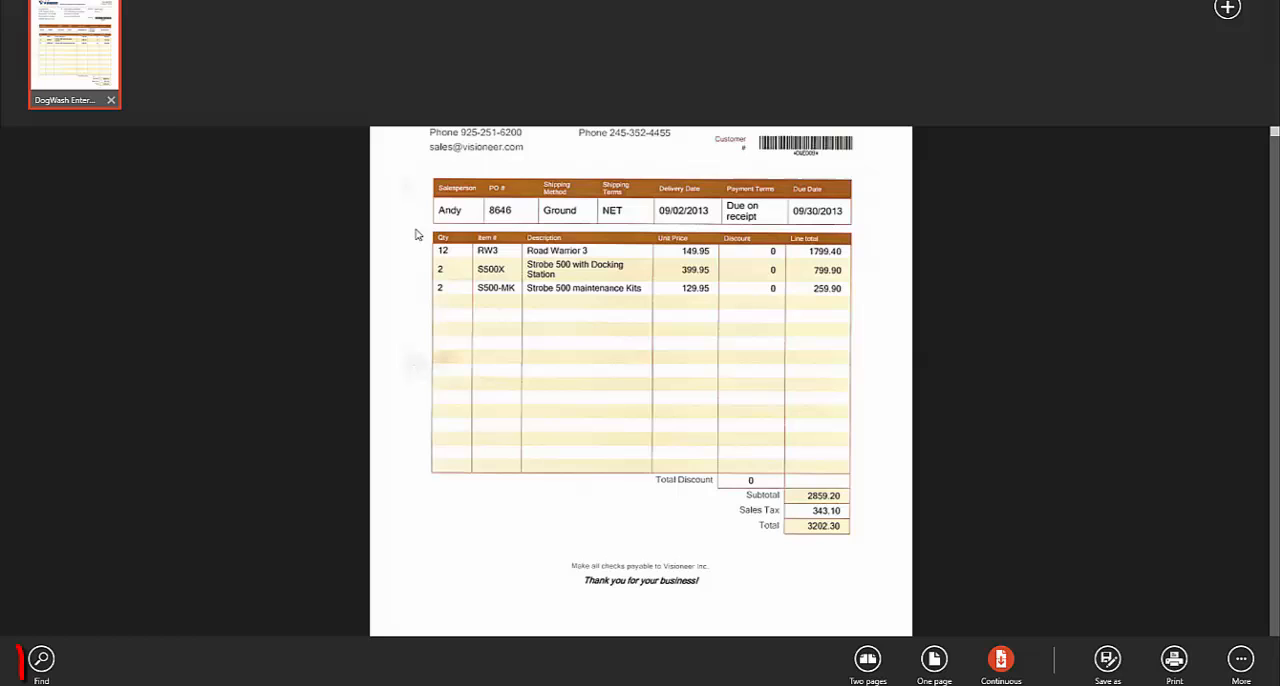
Step: Search the DogWash invoice PDF for 'road' to confirm the text is searchable
left_click(40, 660)
type("road")
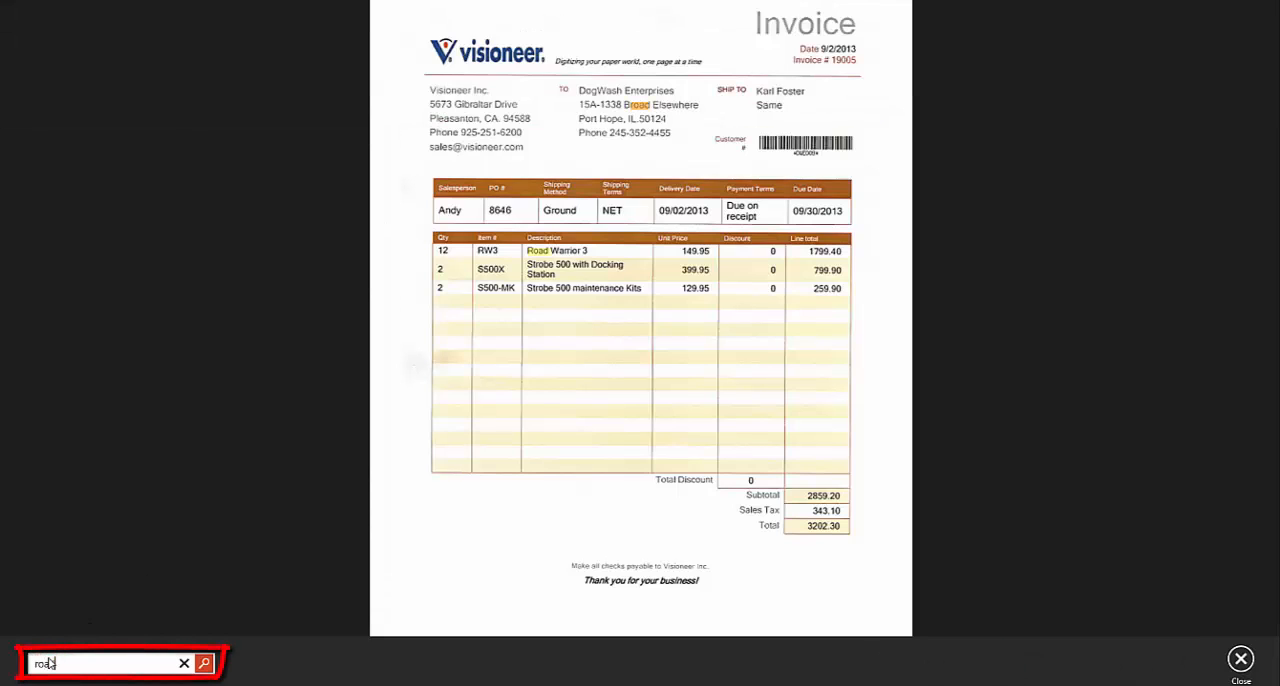
key("Return")
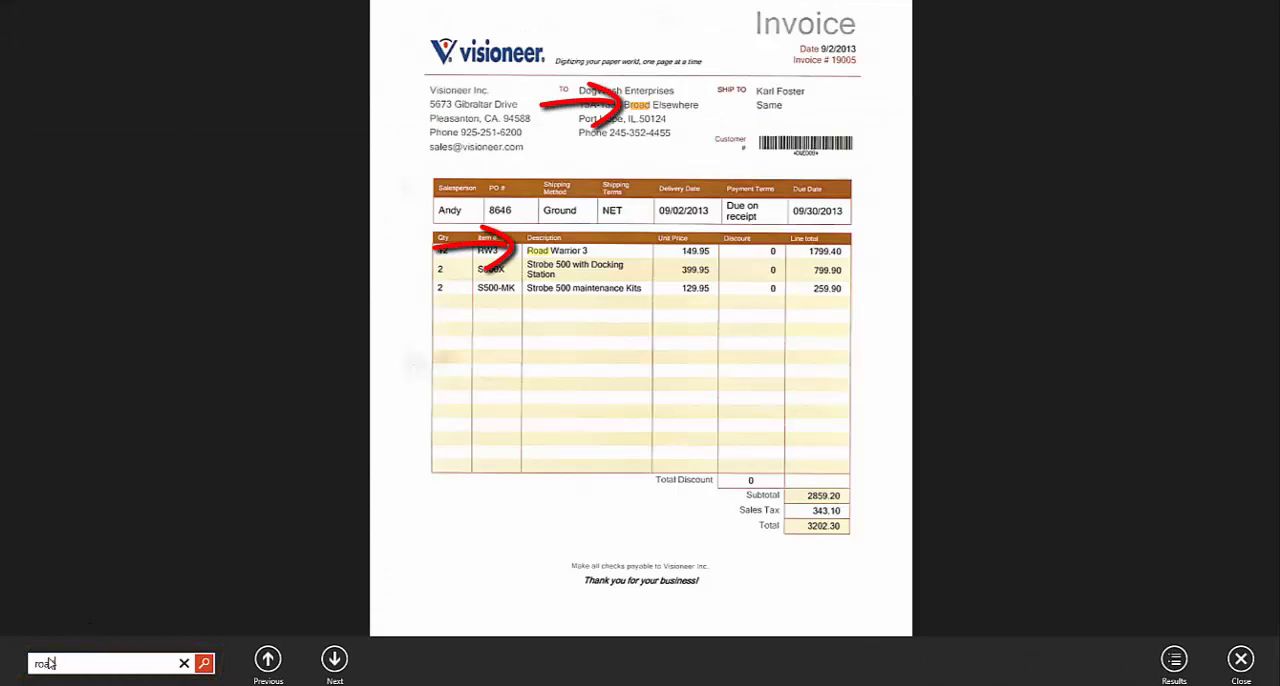